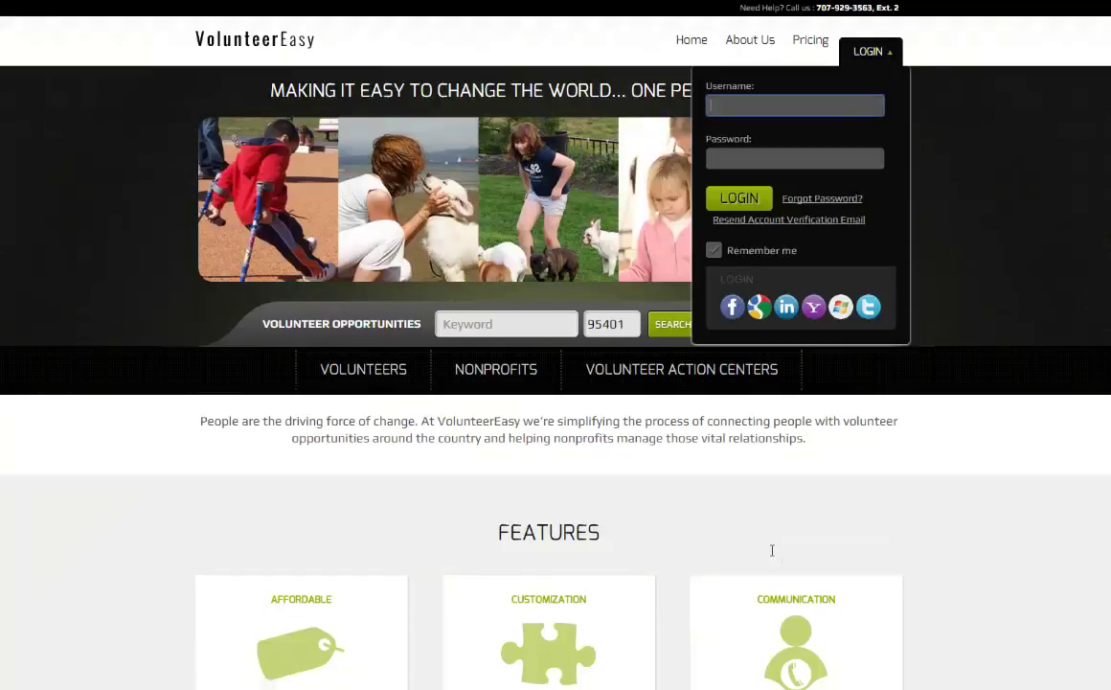
# Step: Log in to VolunteerEasy with the organisation's username and password
pyautogui.write('pas')
pyautogui.press('Tab')
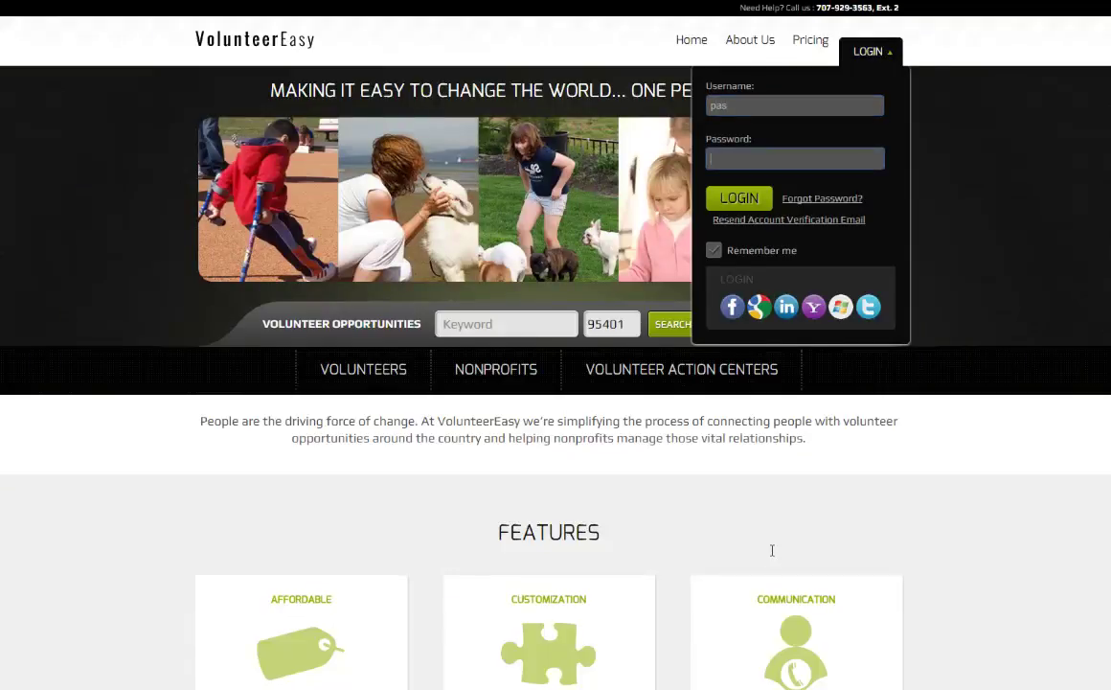
pyautogui.write('******')
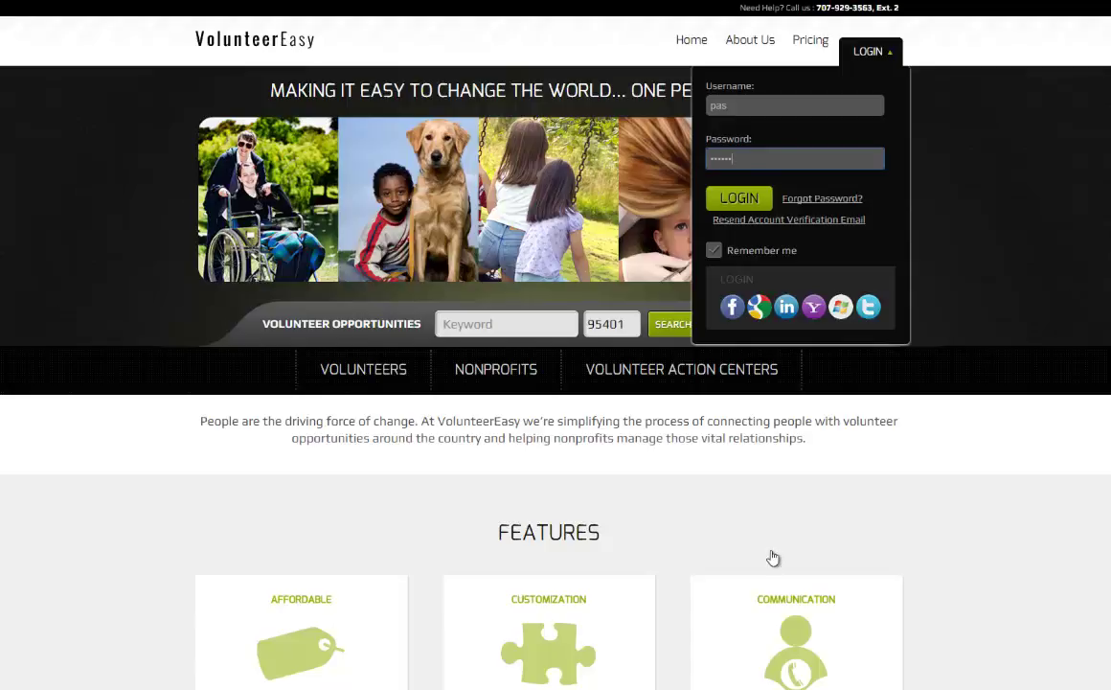
pyautogui.press('Return')
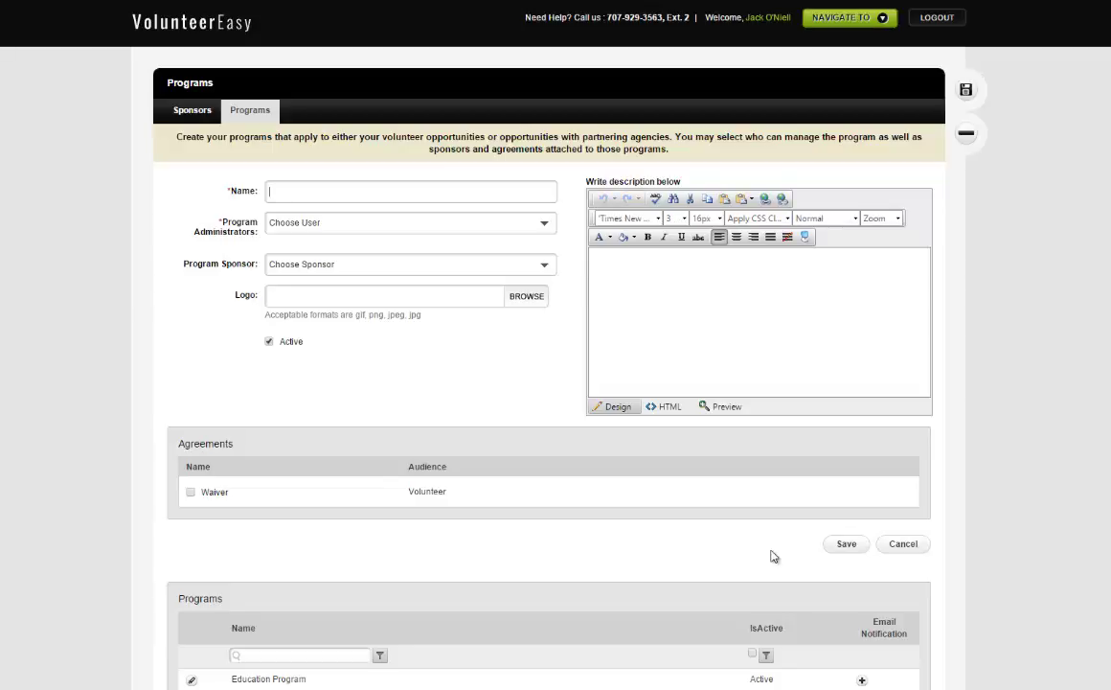
pyautogui.press('Tab')
pyautogui.hotkey('alt', 'Down')
pyautogui.press('Down')
pyautogui.press('Down')
pyautogui.press('Escape')
pyautogui.press('Tab')
pyautogui.scroll(-2, 774, 557)
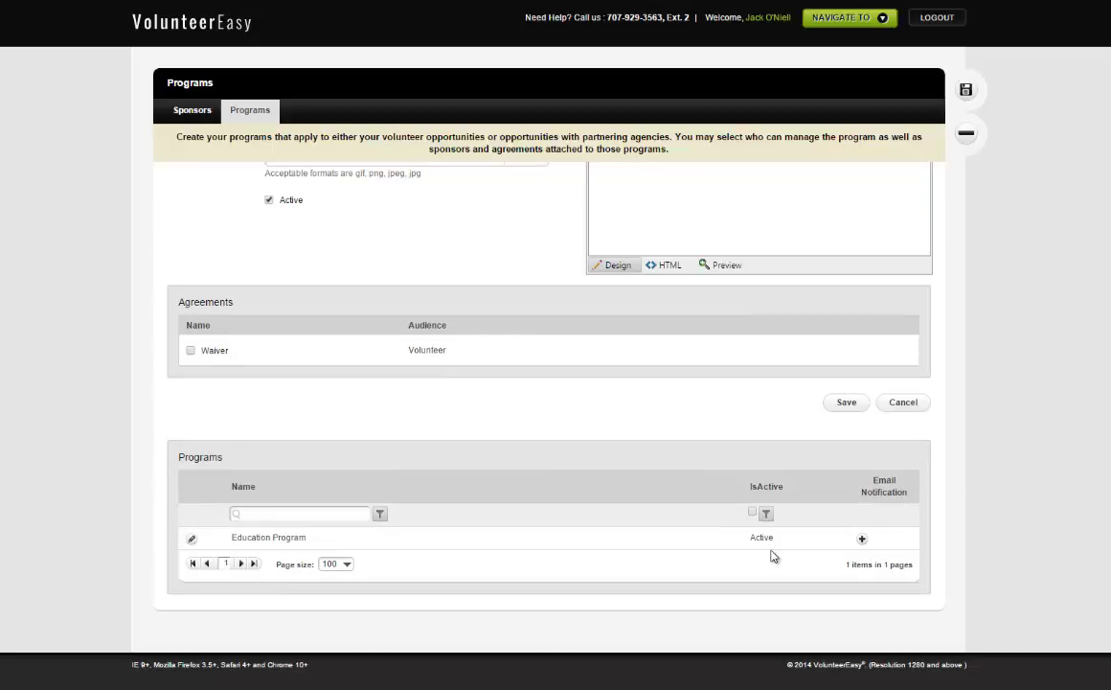
pyautogui.scroll(2, 774, 557)
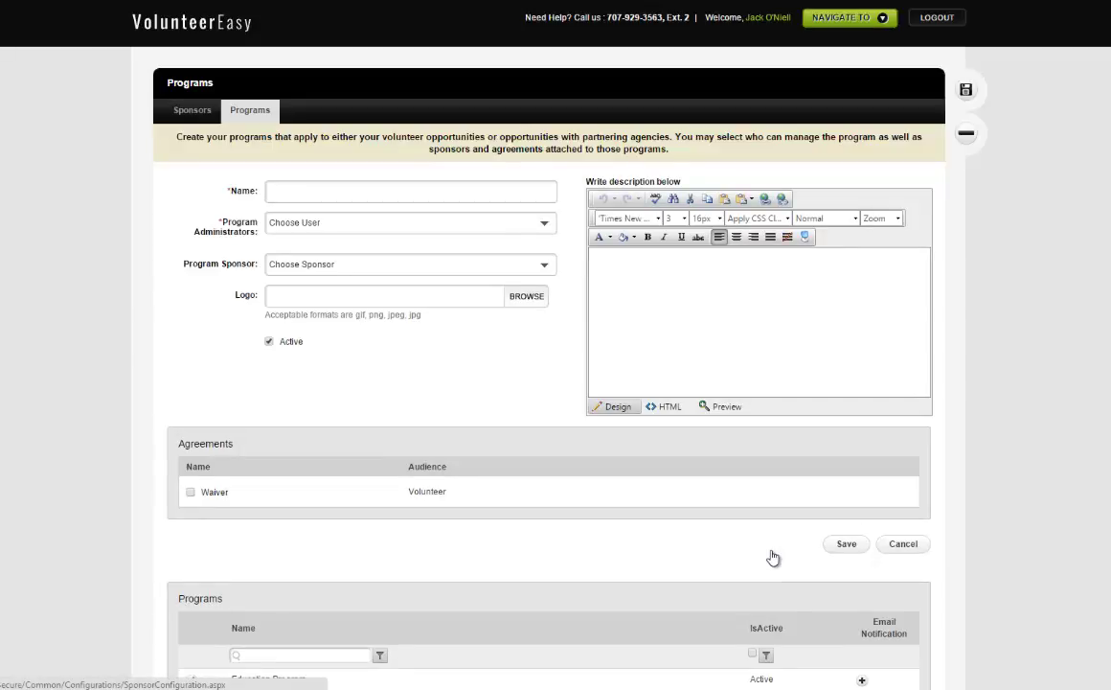
# Step: Open the Sponsors setup page
pyautogui.click(774, 556)
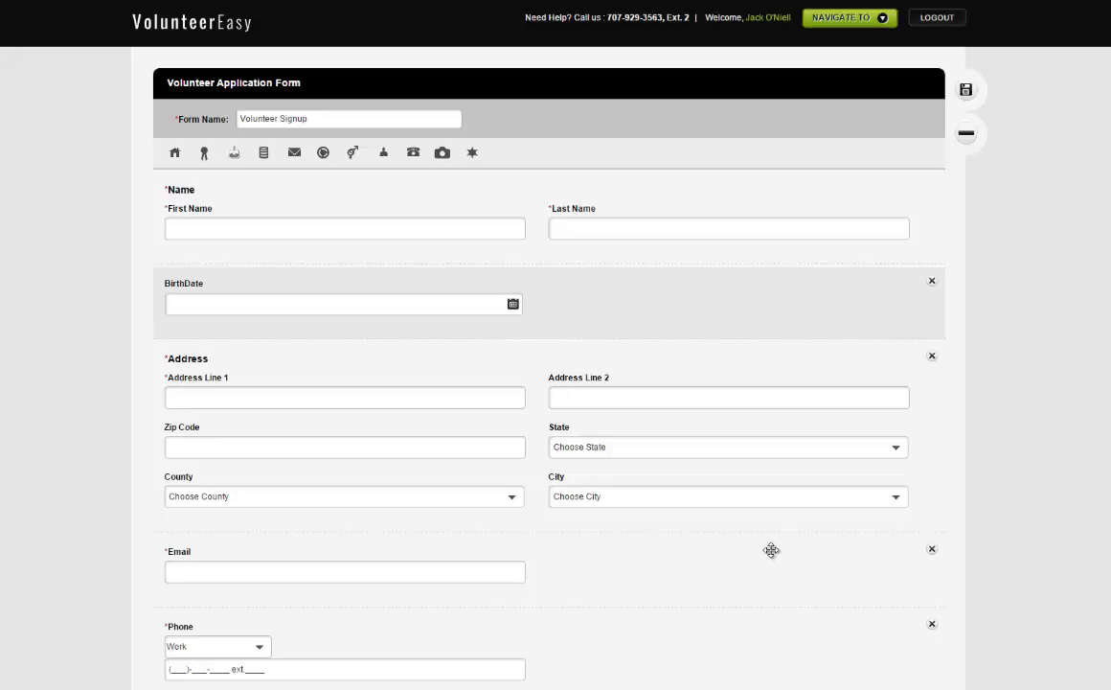
pyautogui.scroll(-1, 771, 550)
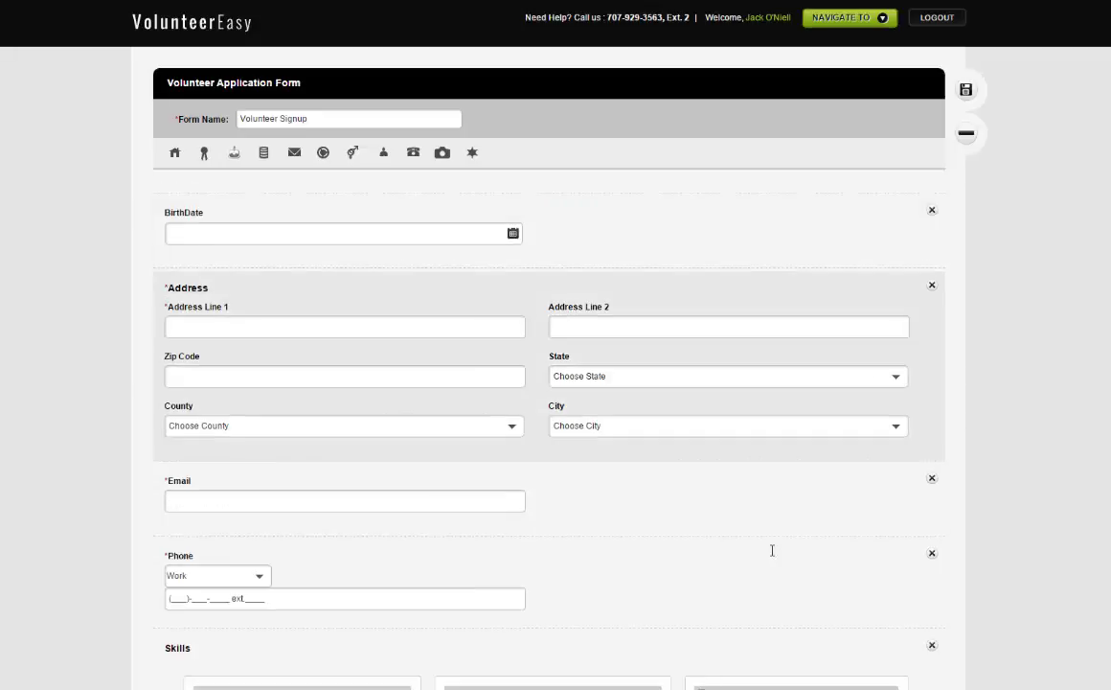
pyautogui.scroll(-3, 771, 549)
pyautogui.scroll(-2, 771, 549)
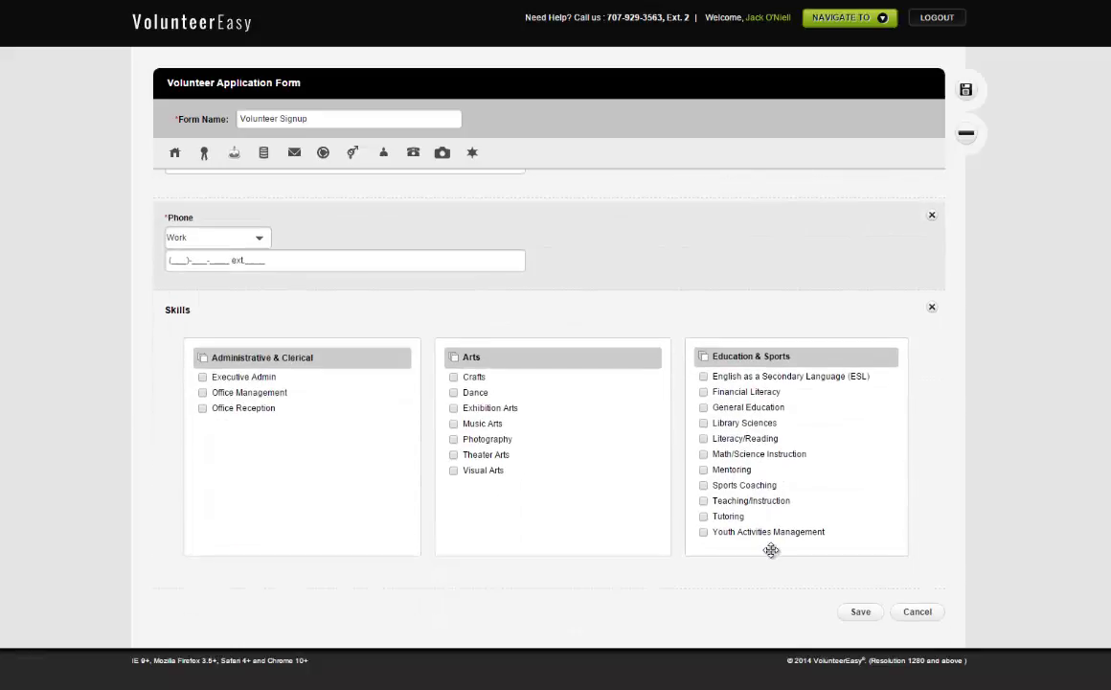
pyautogui.scroll(3, 771, 549)
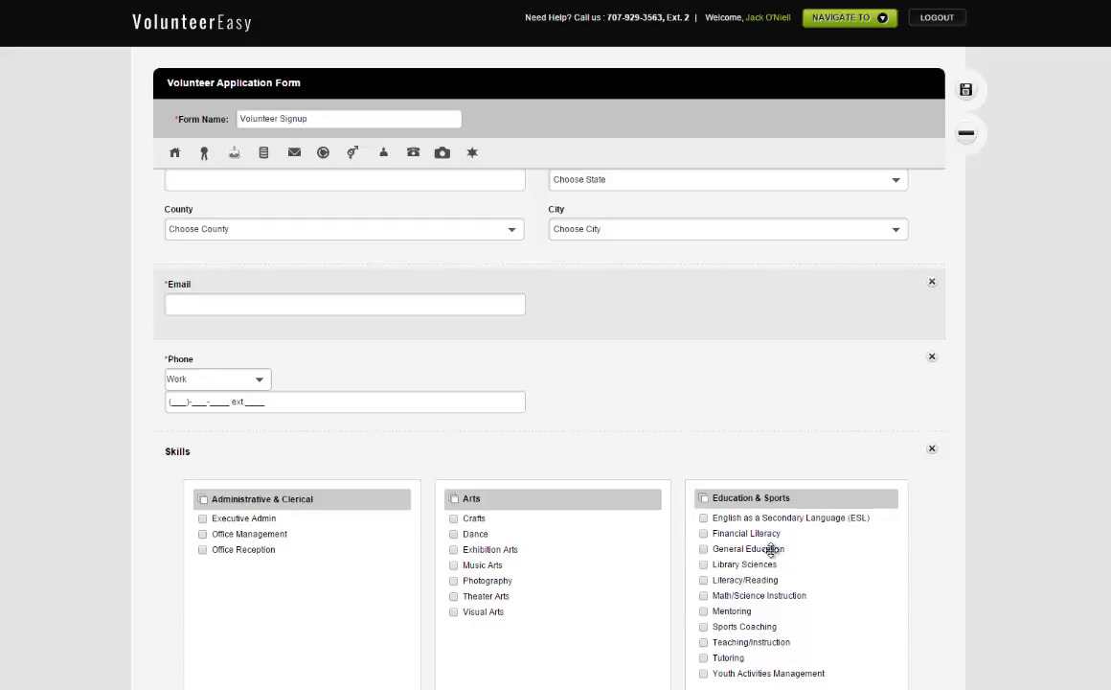
# Step: Place the Agreements block, with Waiver checkbox and Signed By field, after Skills
pyautogui.scroll(3, 772, 550)
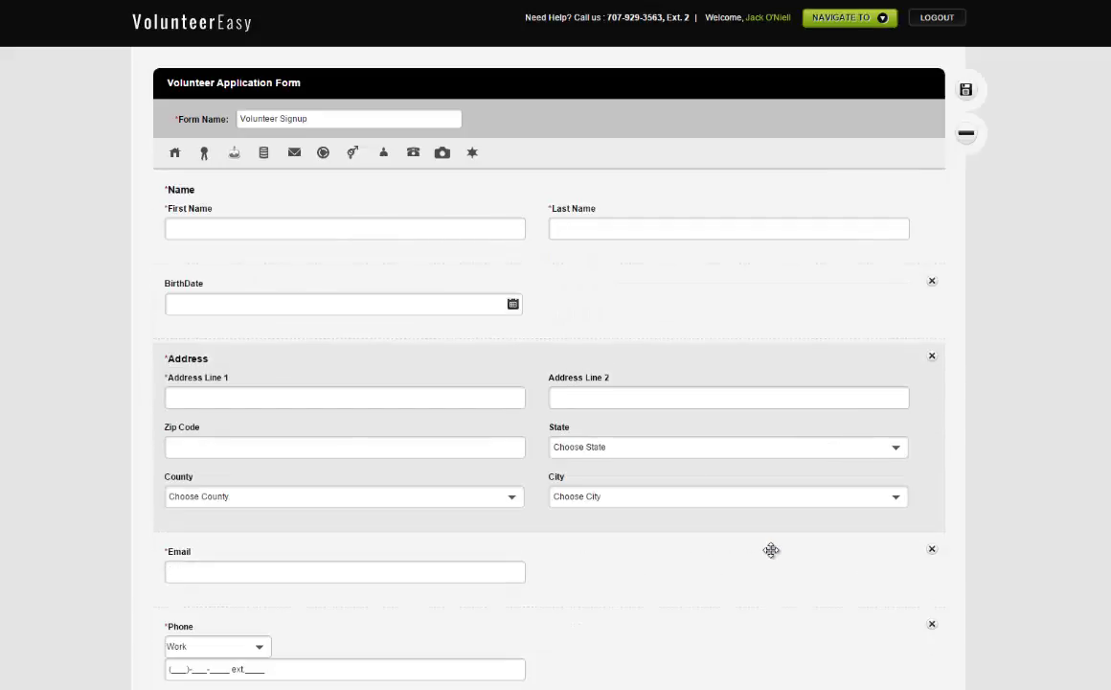
pyautogui.scroll(-3, 771, 550)
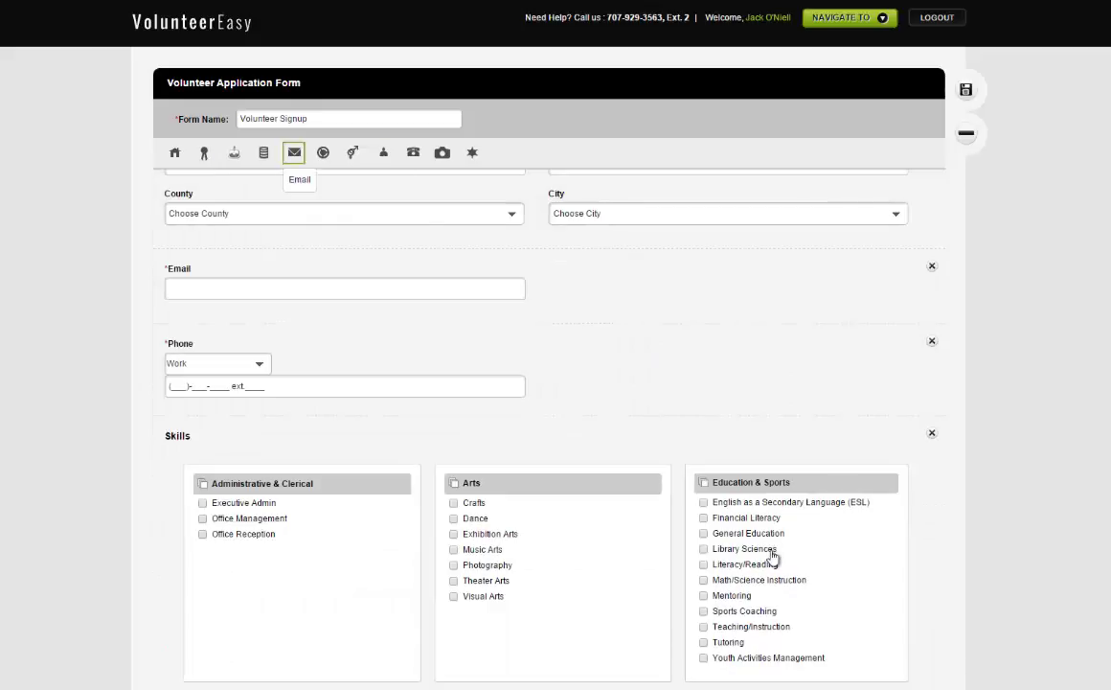
pyautogui.scroll(-2, 771, 552)
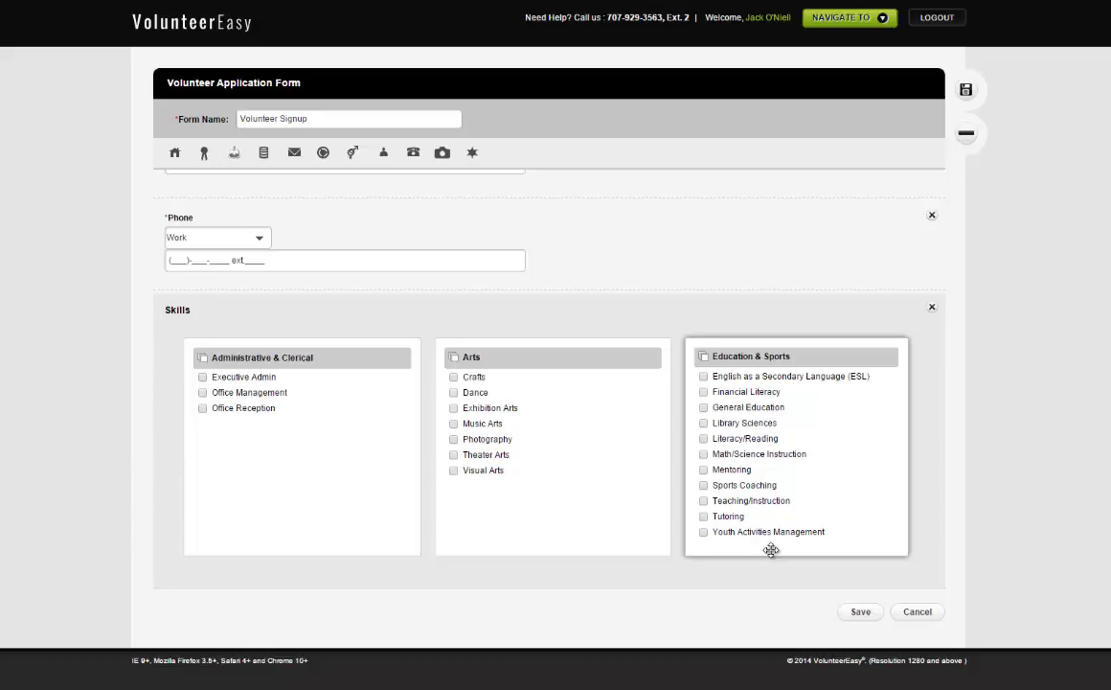
pyautogui.moveTo(771, 549); pyautogui.dragTo(771, 548)
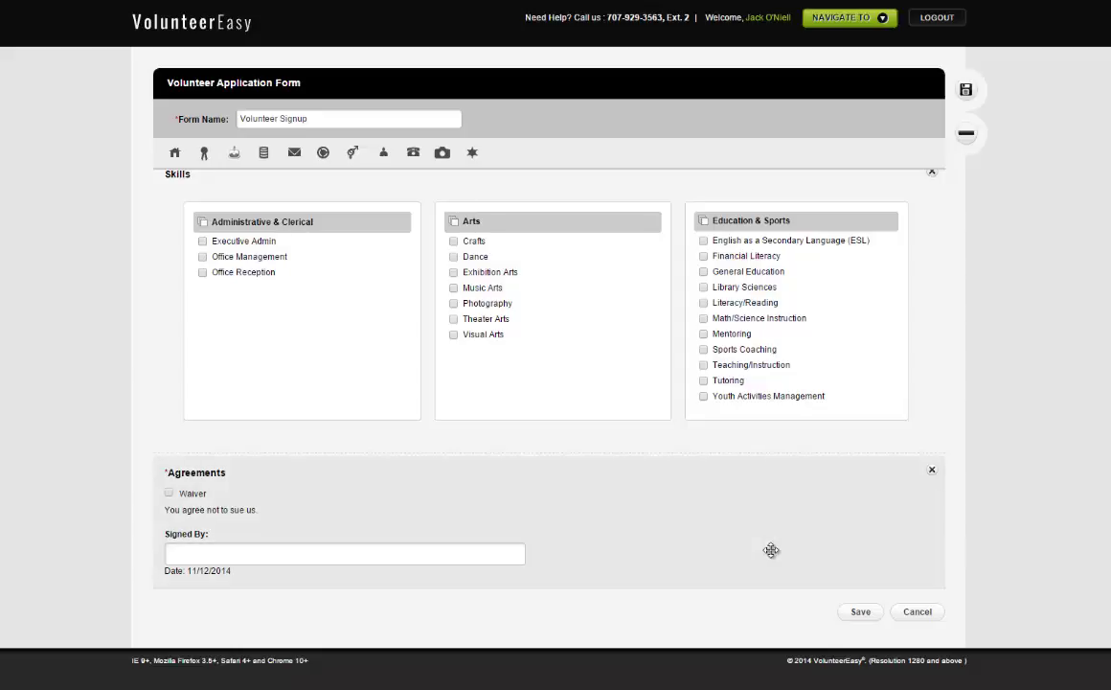
pyautogui.scroll(6, 771, 550)
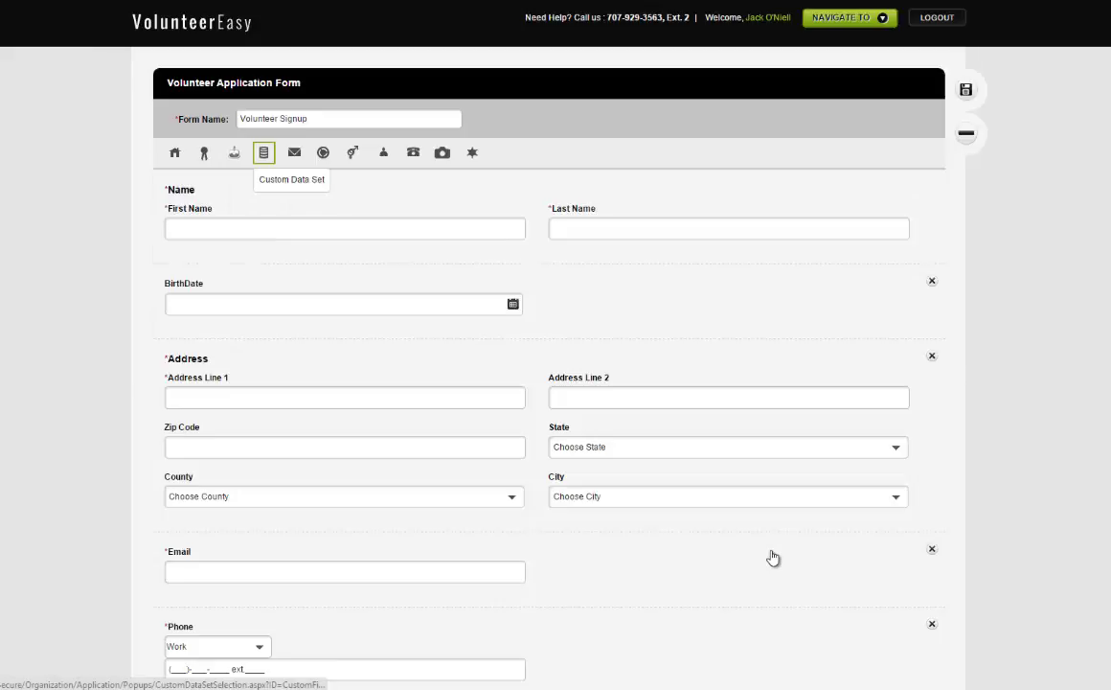
pyautogui.scroll(-5, 773, 557)
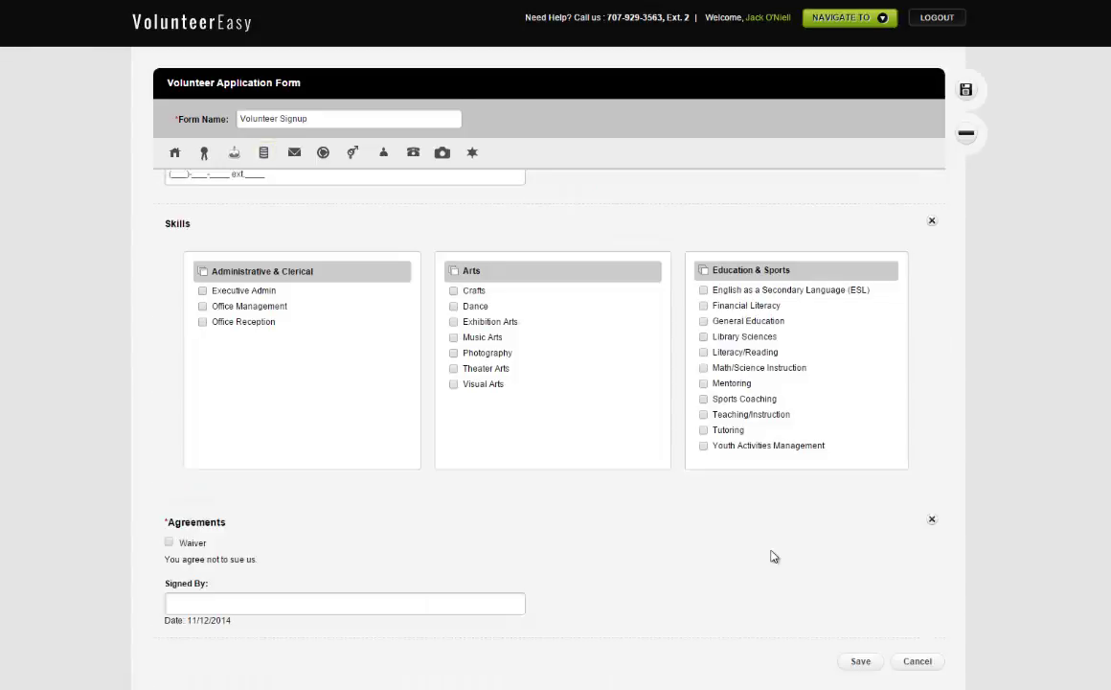
pyautogui.scroll(5, 772, 553)
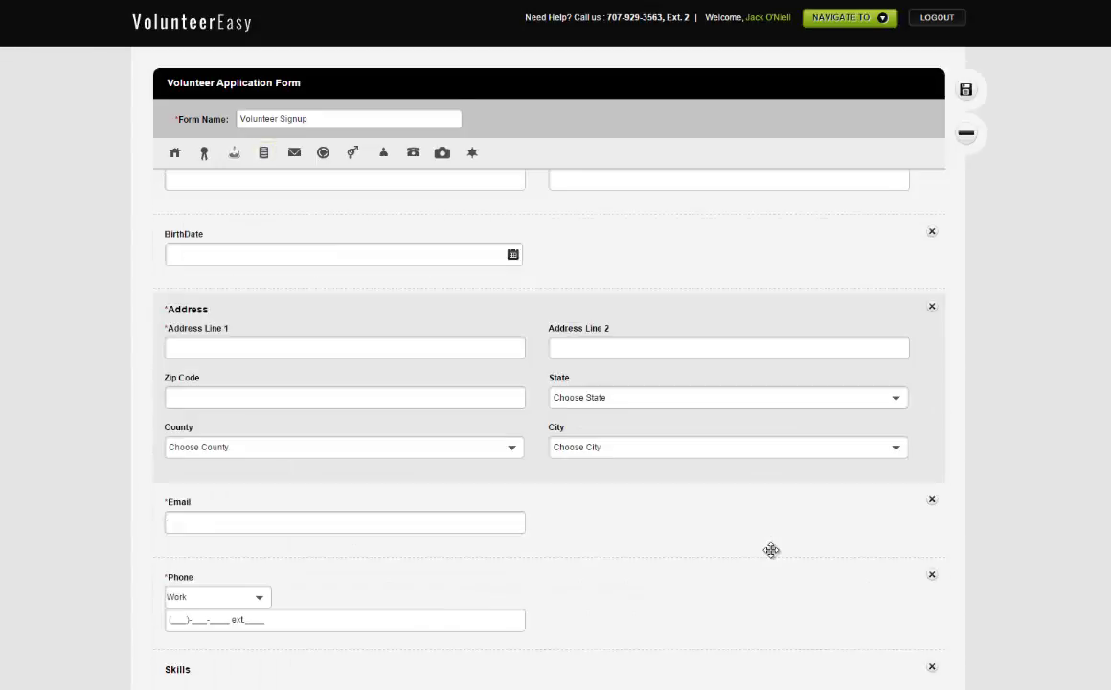
pyautogui.scroll(1, 771, 550)
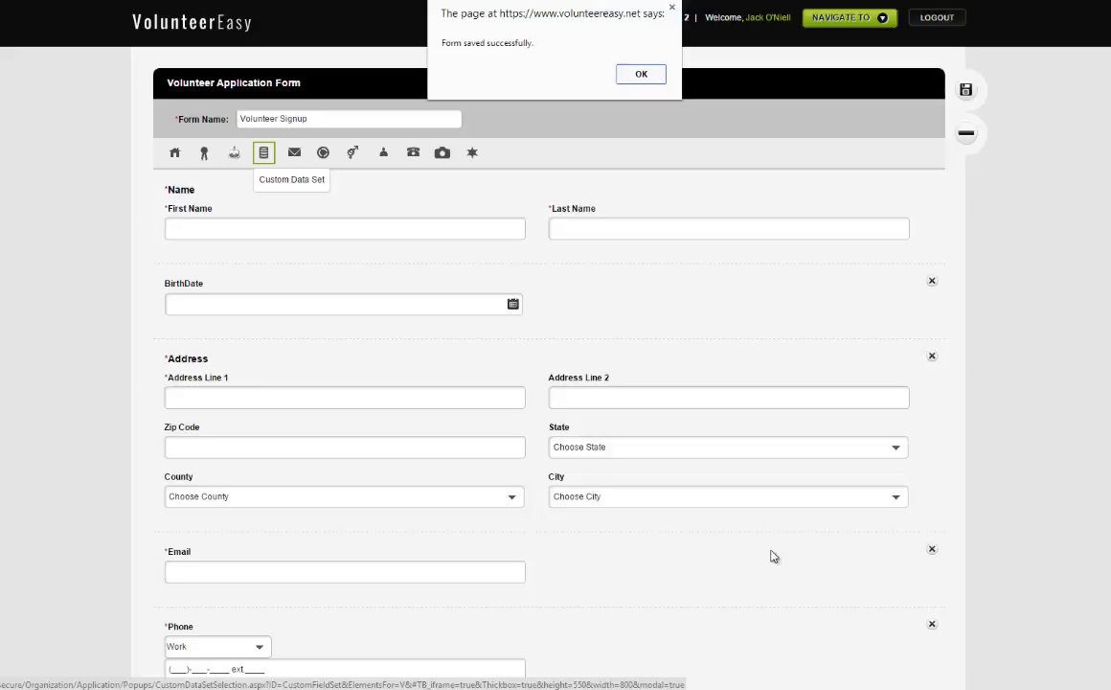
# Step: Dismiss the save confirmation and add the Education Question data set to the form
pyautogui.press('Return')
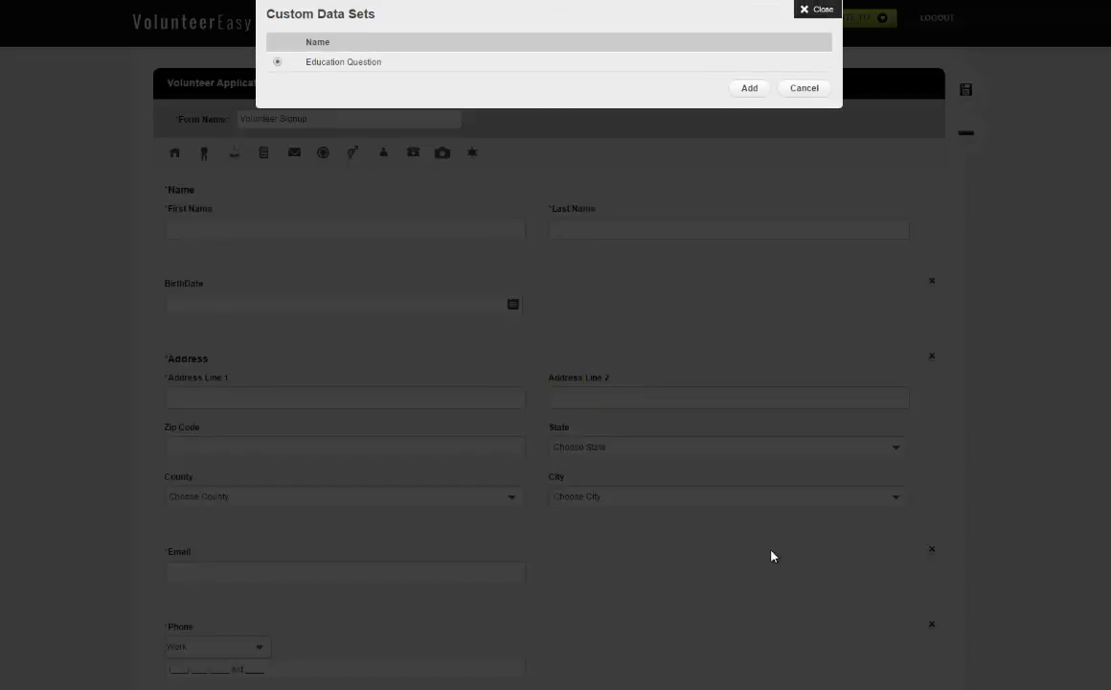
pyautogui.click(772, 556)
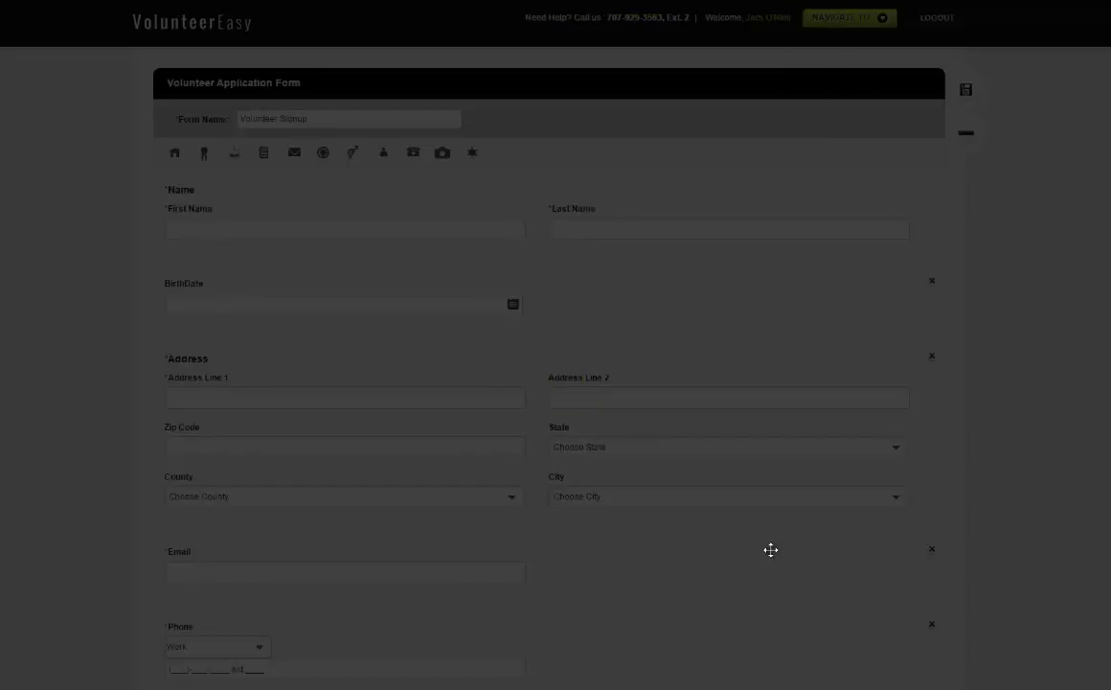
pyautogui.scroll(-5, 772, 551)
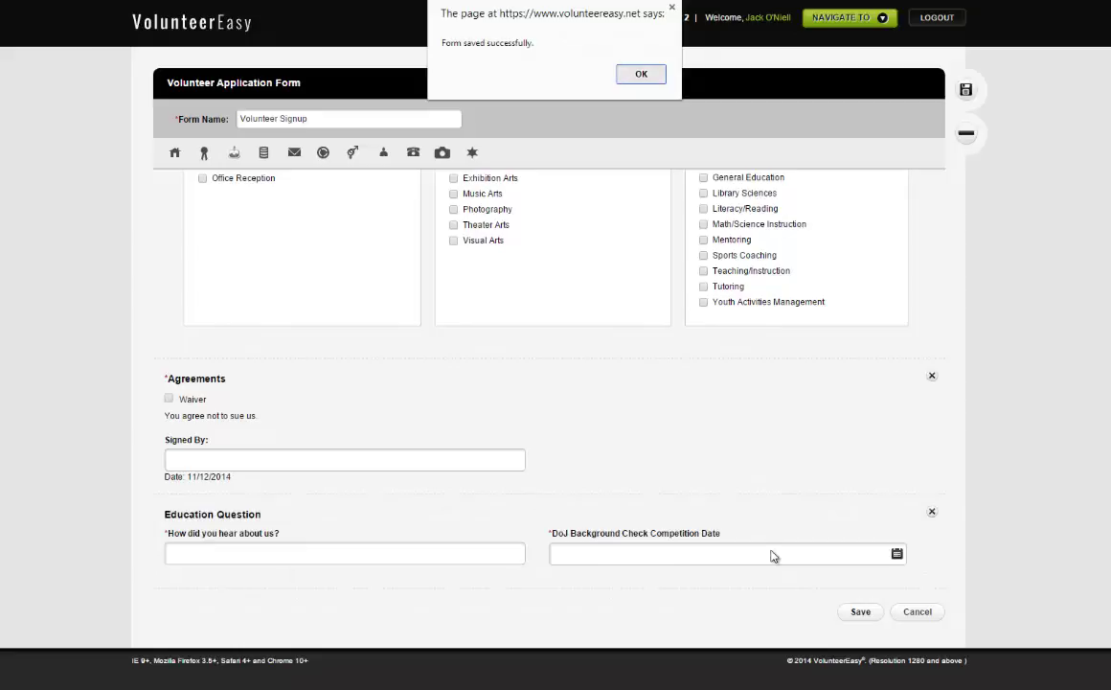
# Step: Dismiss the save confirmation and go to the custom data set configuration
pyautogui.press('Return')
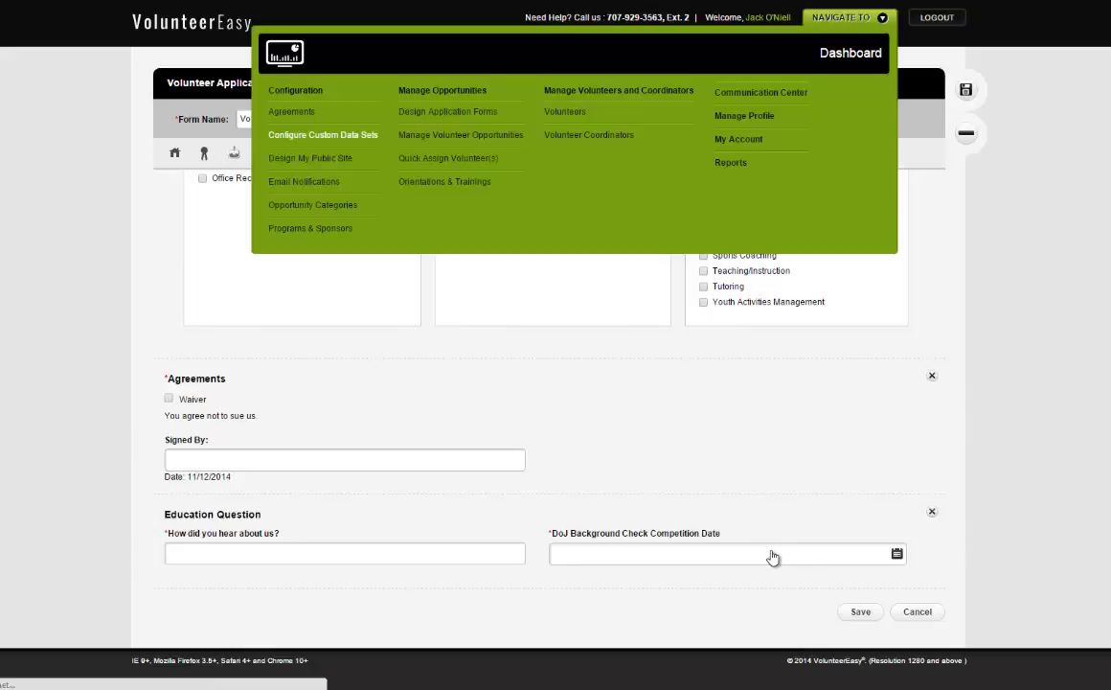
pyautogui.press('Return')
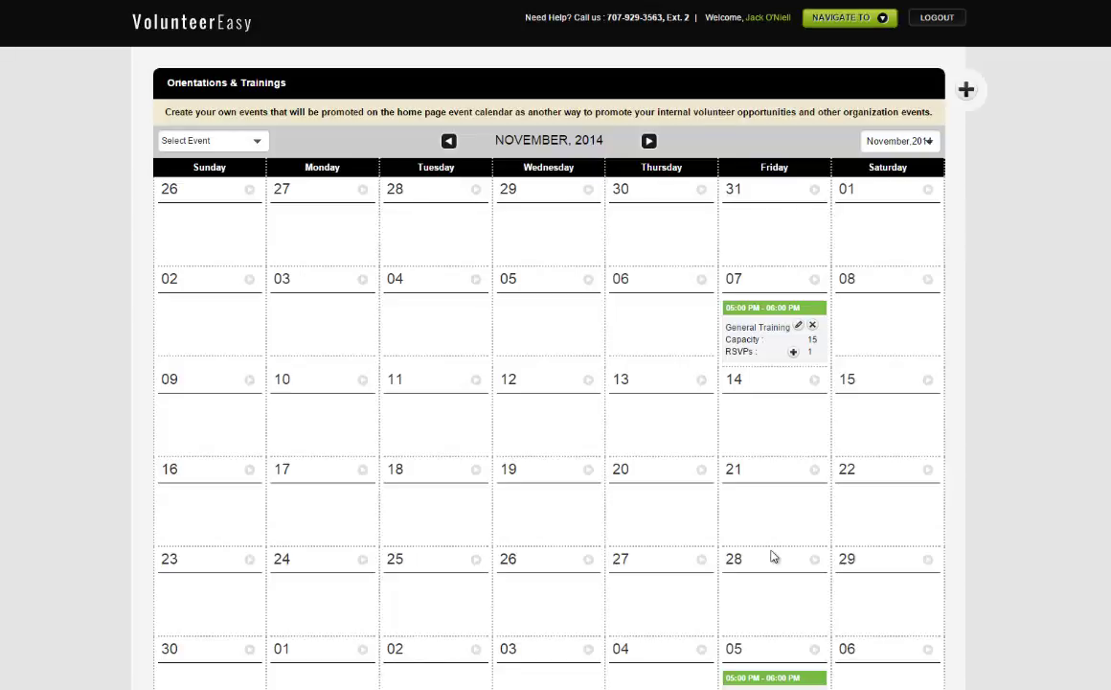
# Step: Load the NonProfitEasy support site home page in a new browser window
pyautogui.click(774, 557)
pyautogui.write('su')
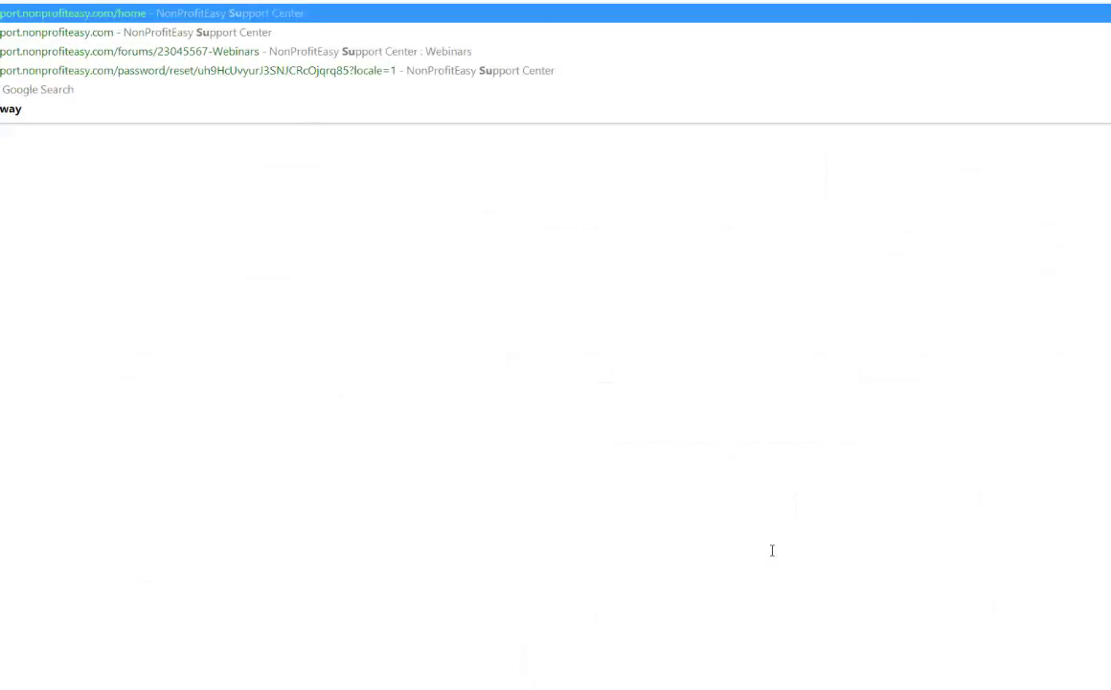
pyautogui.press('Return')
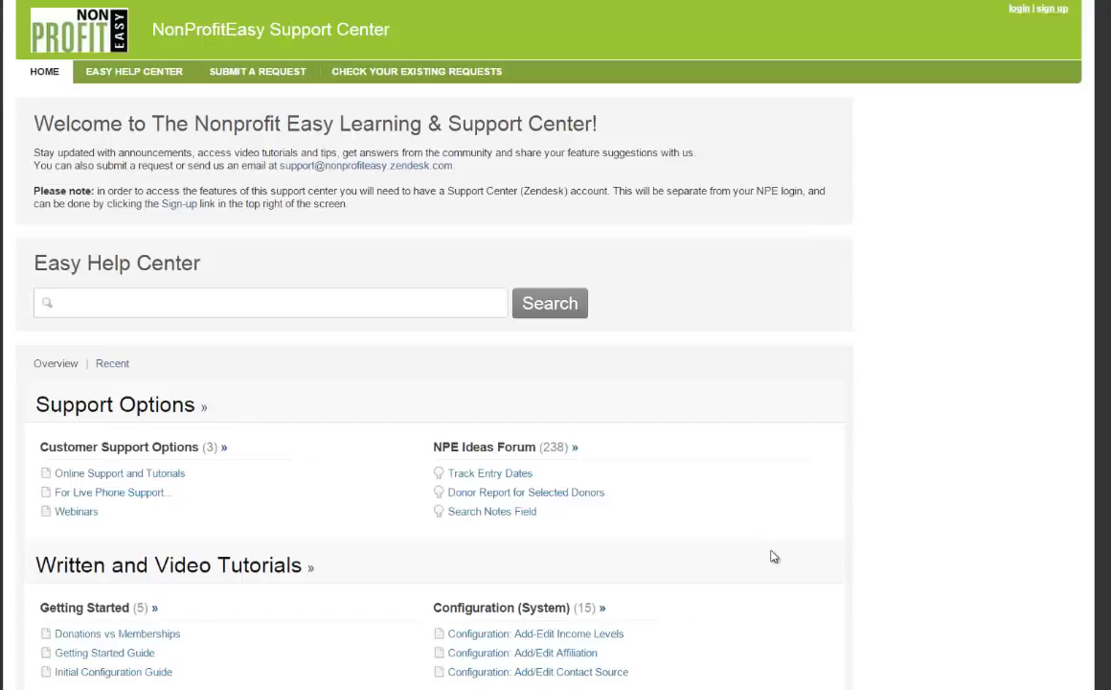
# Step: Copy the link address of the VolunteerEasy Agency Webinar tutorial
pyautogui.scroll(-6, 773, 556)
pyautogui.scroll(-6, 773, 557)
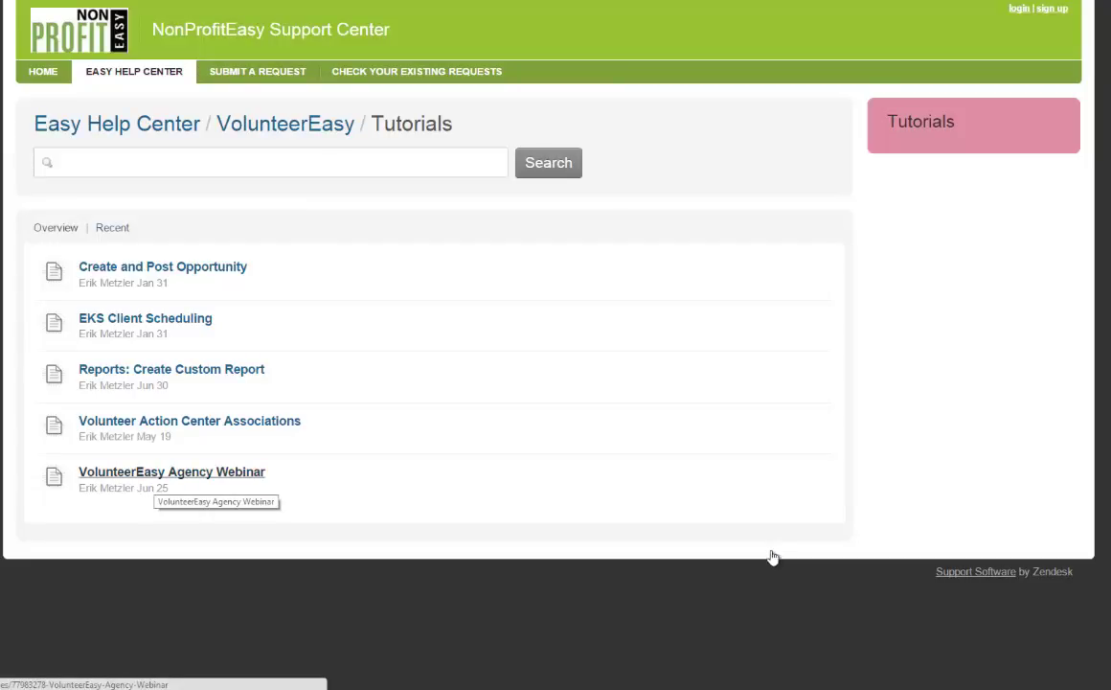
pyautogui.rightClick(155, 476)
pyautogui.click(196, 546)
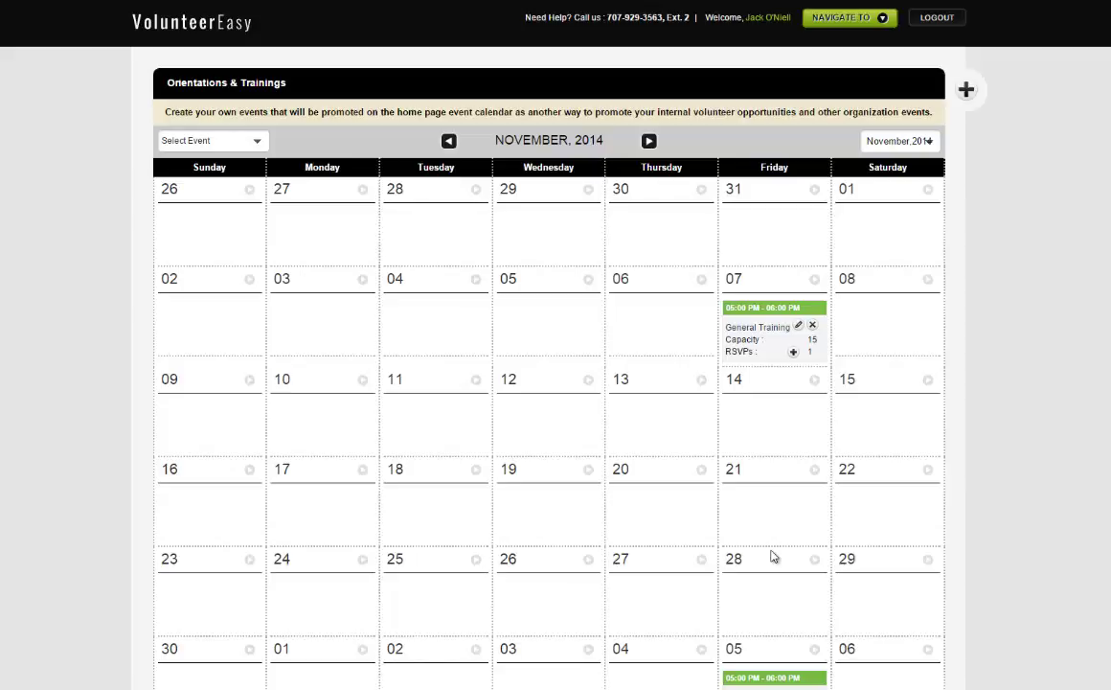
# Step: View the RSVP list for the 05 December General Training
pyautogui.scroll(-3, 774, 557)
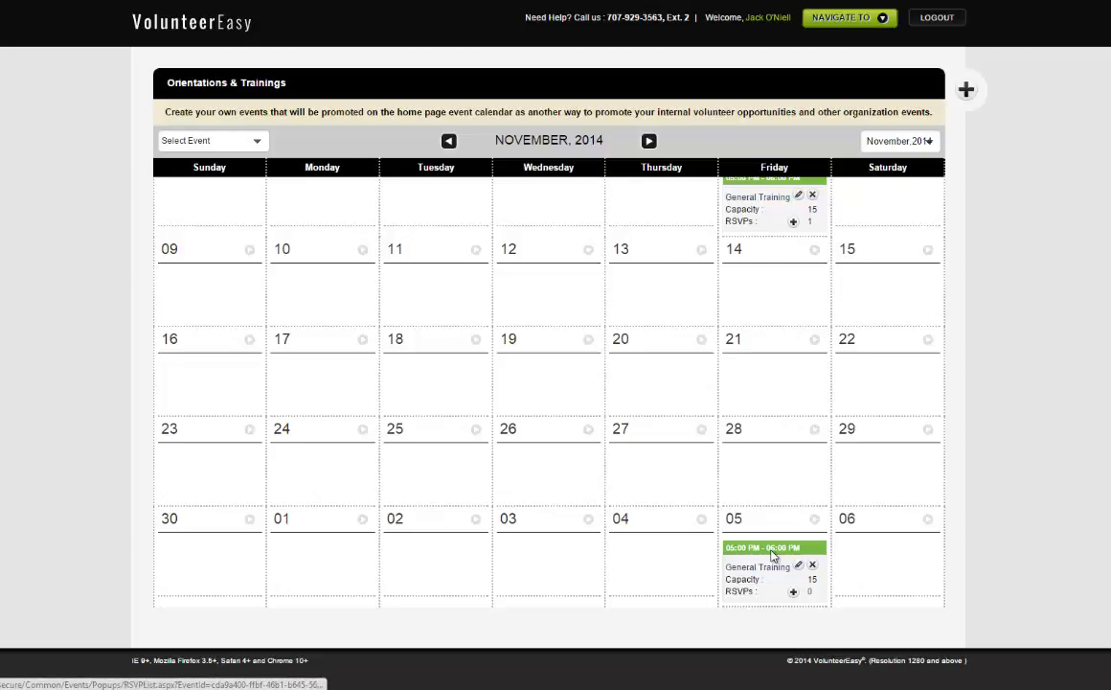
pyautogui.click(772, 553)
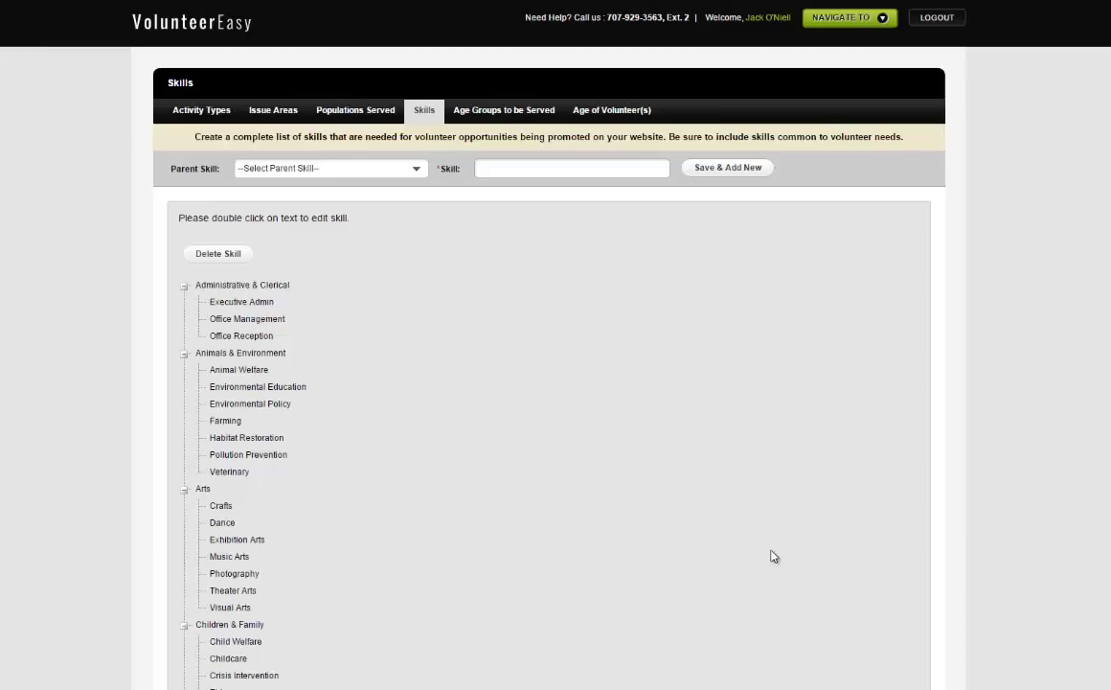
# Step: Scroll through the Skills tree to review categories like Arts, Disaster Relief and Education & Sports
pyautogui.scroll(-4, 774, 555)
pyautogui.scroll(4, 774, 556)
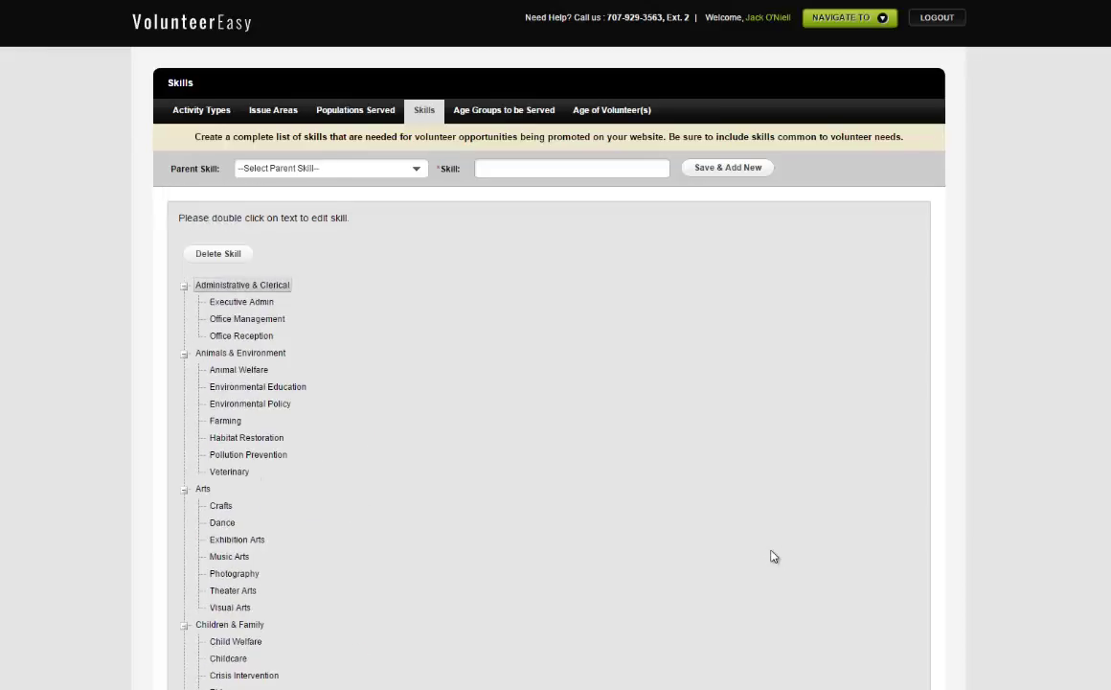
pyautogui.scroll(-9, 774, 555)
pyautogui.scroll(5, 774, 556)
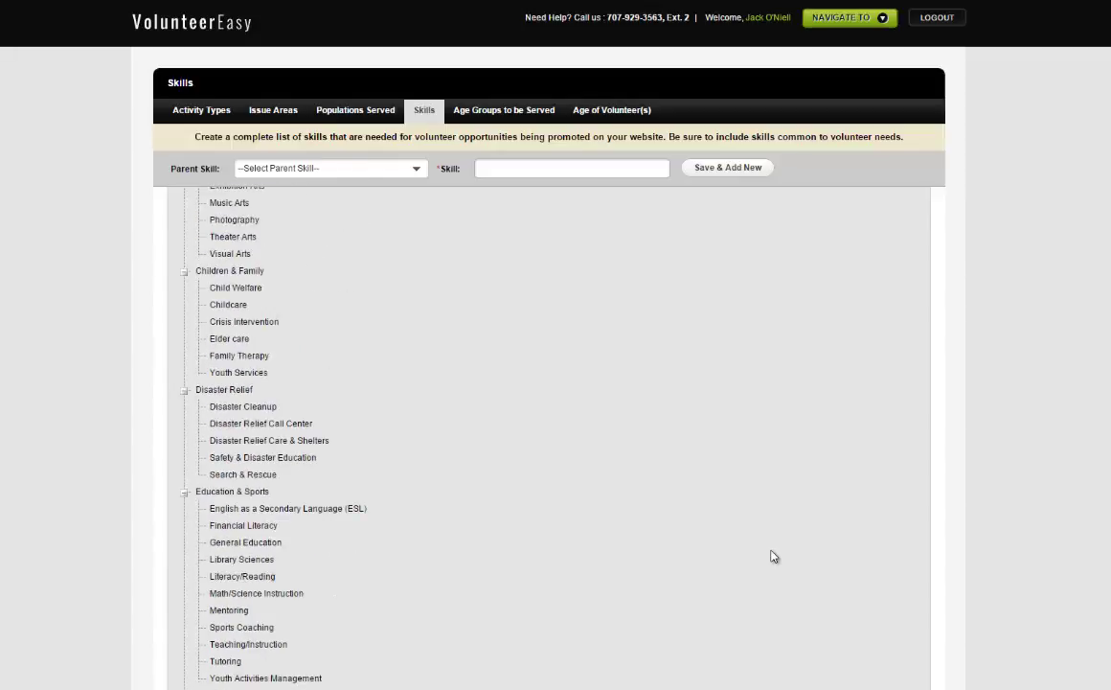
pyautogui.scroll(4, 774, 556)
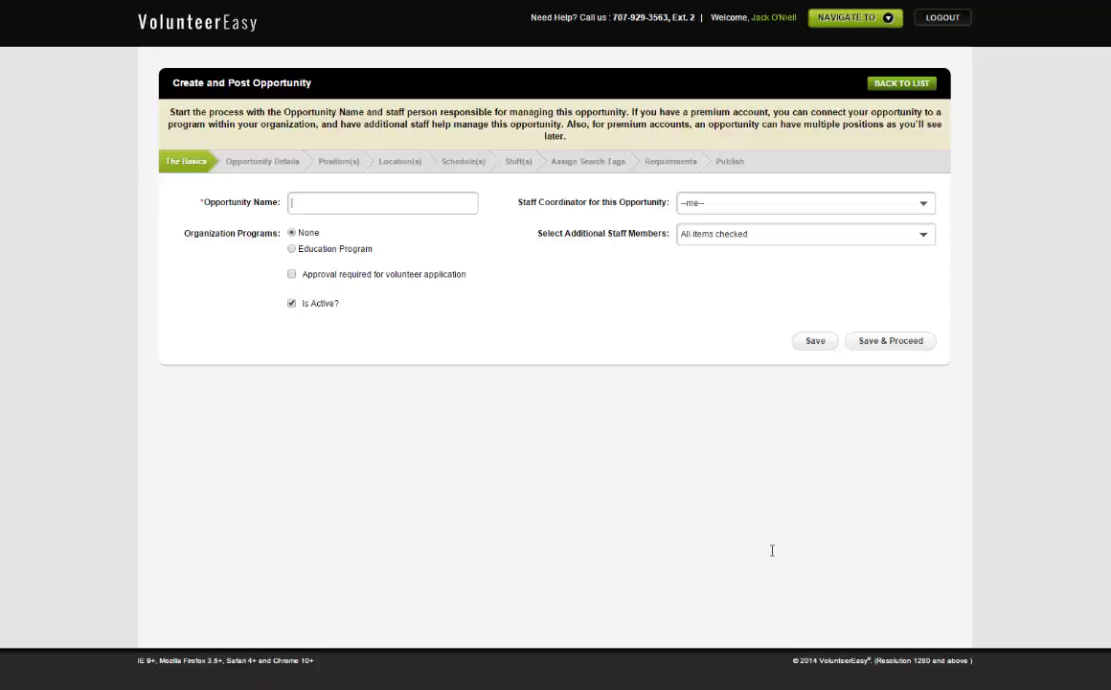
# Step: Name the opportunity 'PAS Docent 2014' and make the other staff member its coordinator
pyautogui.write('PAS Docent 2014')
pyautogui.hotkey('alt', 'Down')
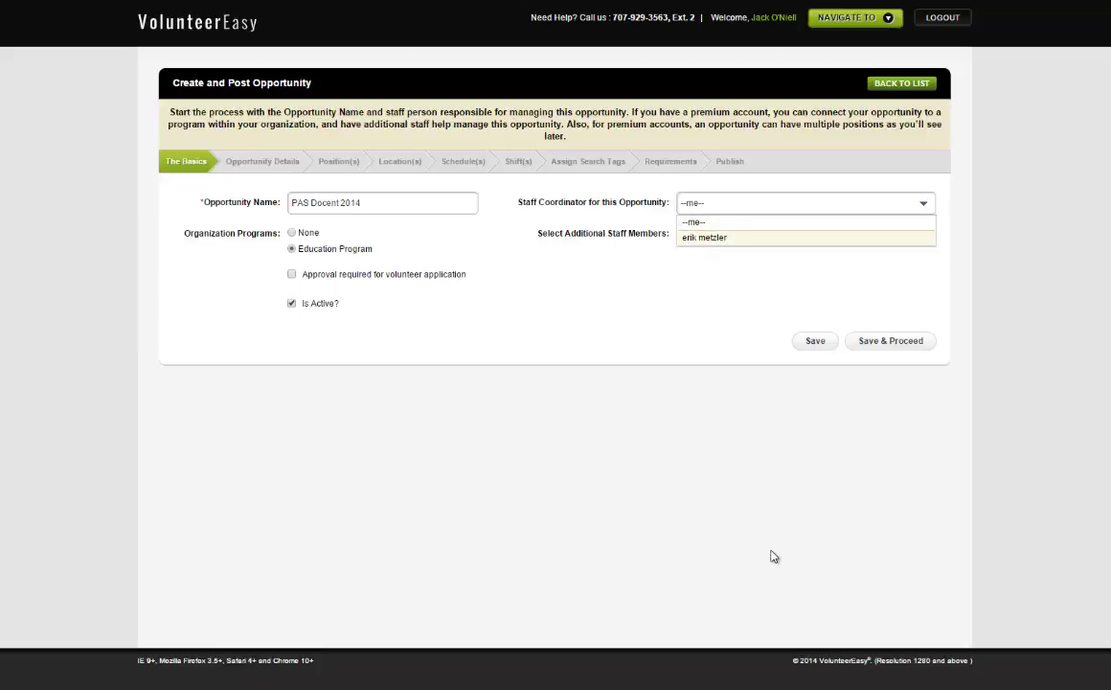
pyautogui.press('Return')
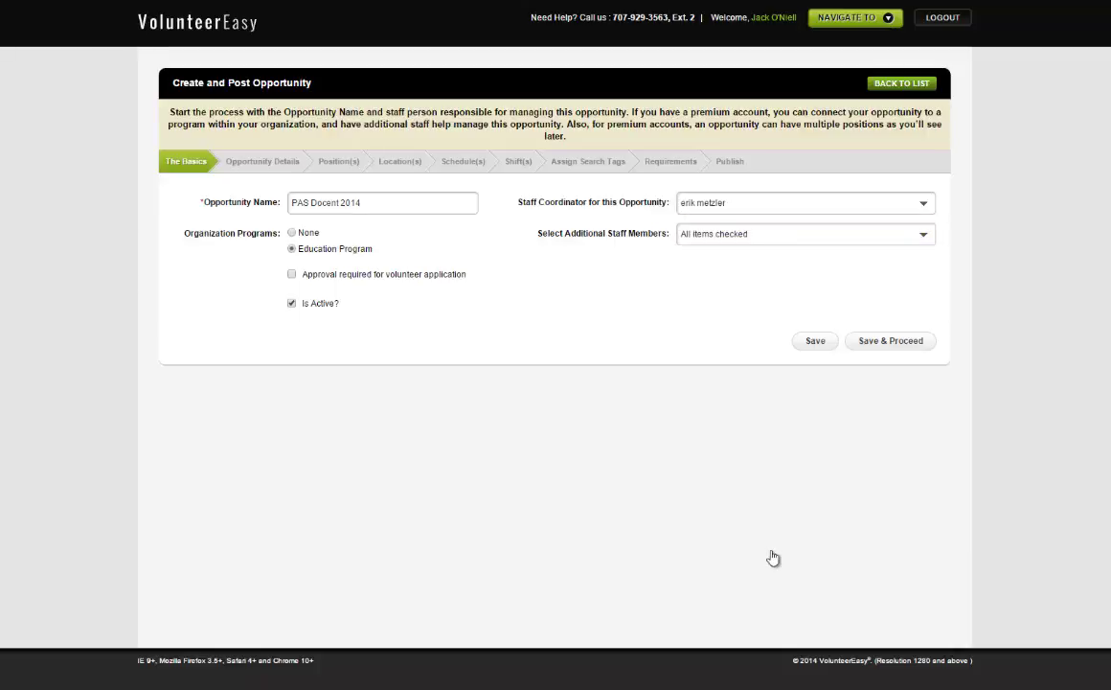
# Step: Leave every staff member checked under Select Additional Staff Members
pyautogui.press('Tab')
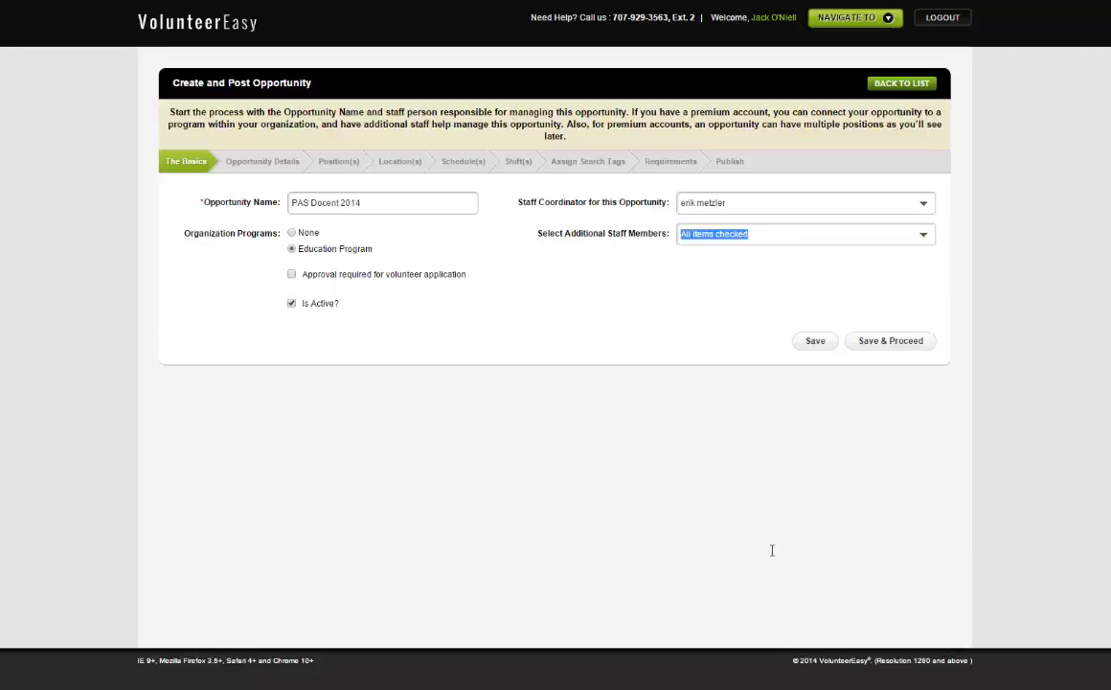
pyautogui.hotkey('alt', 'Down')
pyautogui.press('Down')
pyautogui.press('Down')
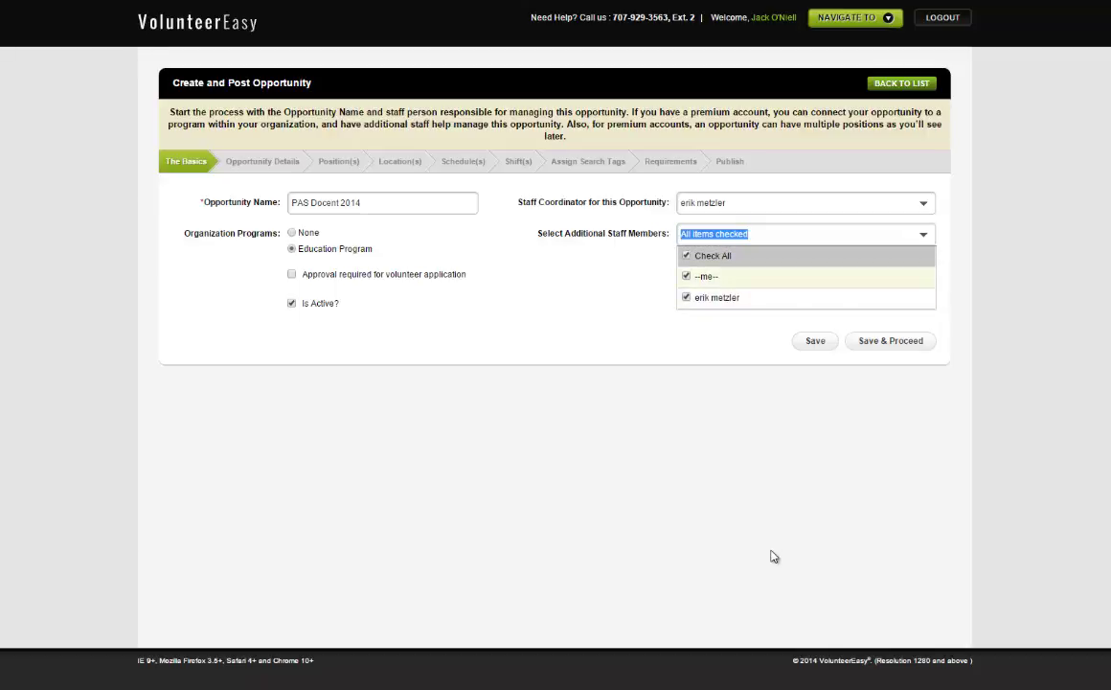
pyautogui.press('Tab')
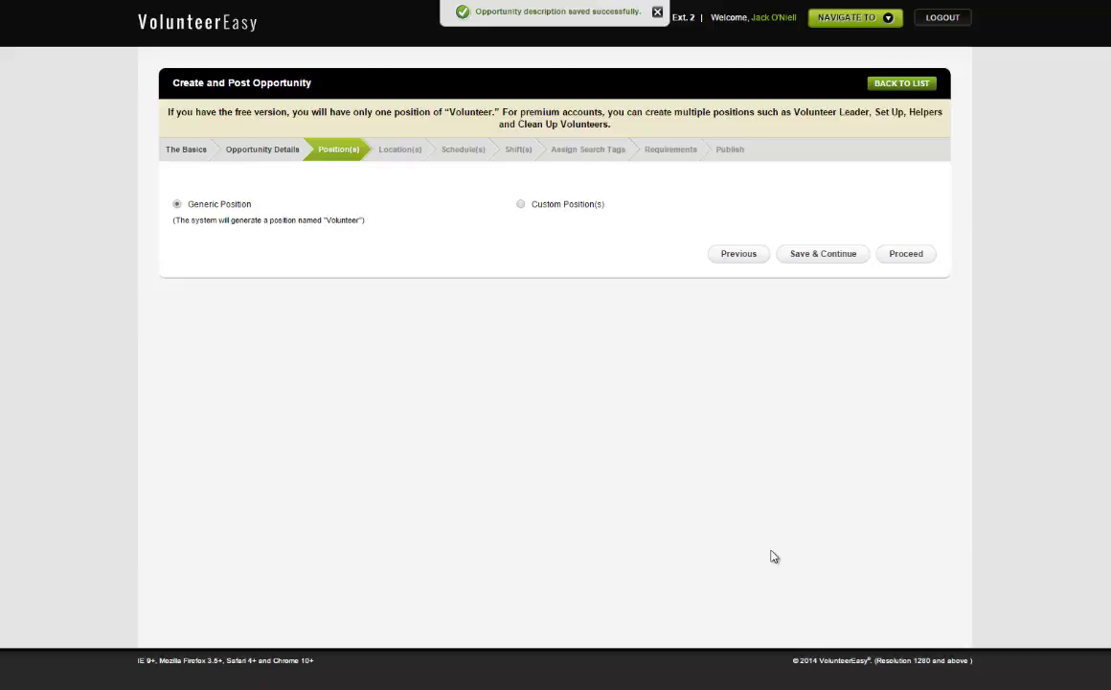
# Step: Choose Custom Position(s) for the opportunity
pyautogui.press('Right')
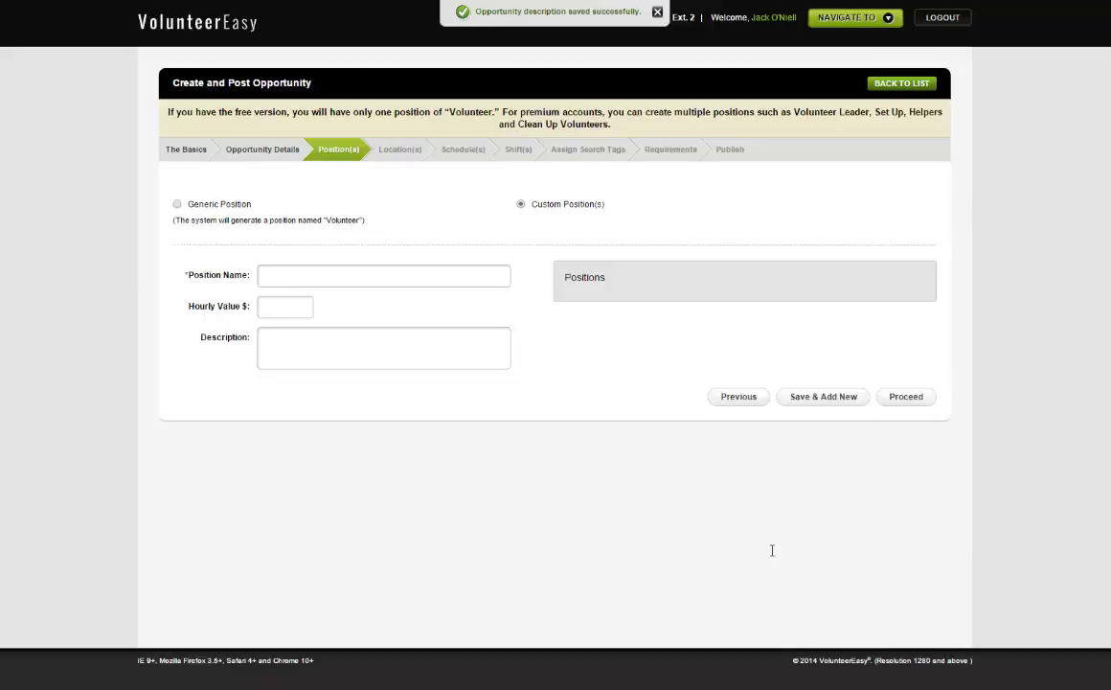
# Step: Add the positions Guided Tour Docent and General Docent, then continue to Location(s)
pyautogui.write('Guideded')
pyautogui.press('BackSpace')
pyautogui.press('BackSpace')
pyautogui.press('BackSpace')
pyautogui.write('d Tour Docent')
pyautogui.press('Return')
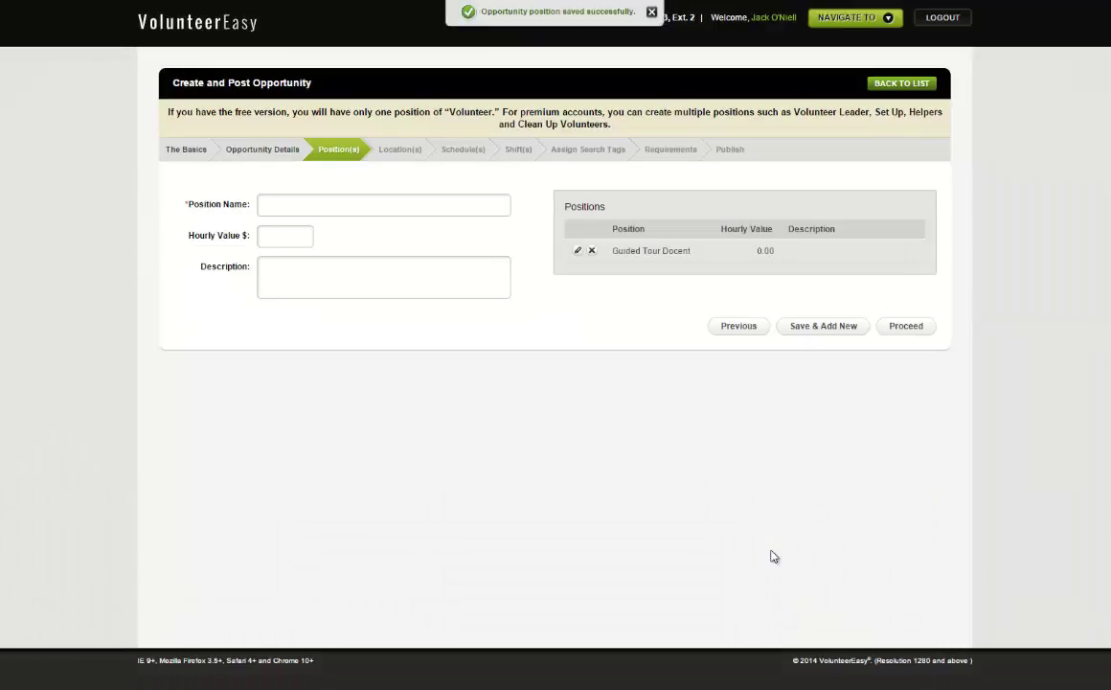
pyautogui.write('General')
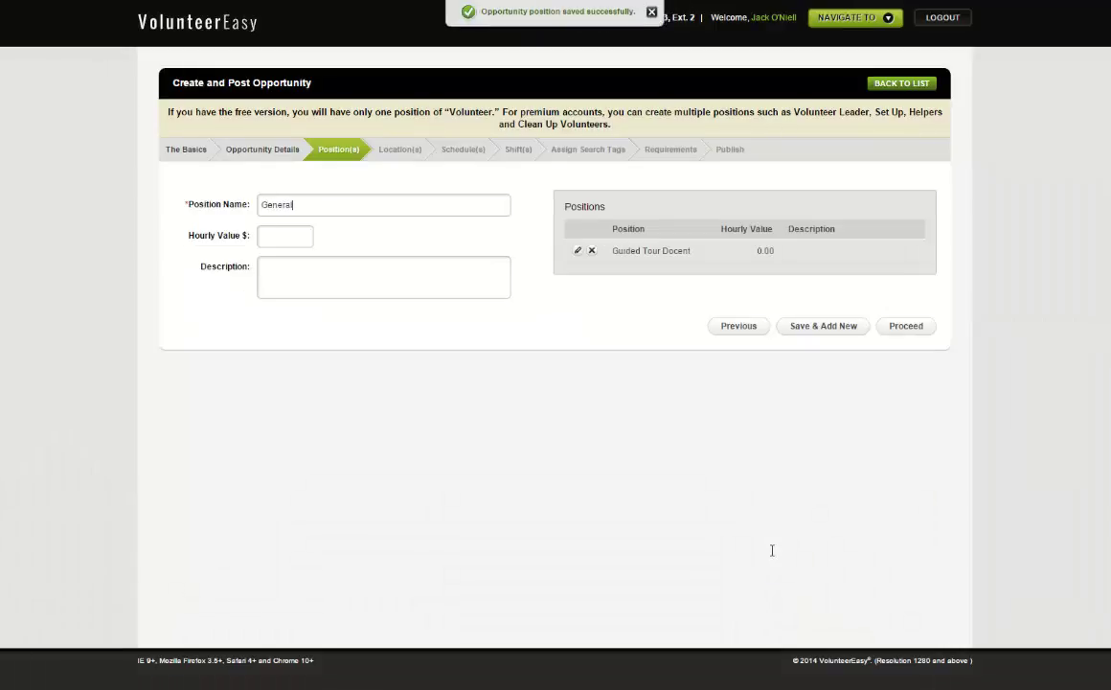
pyautogui.write(' Docent')
pyautogui.press('Return')
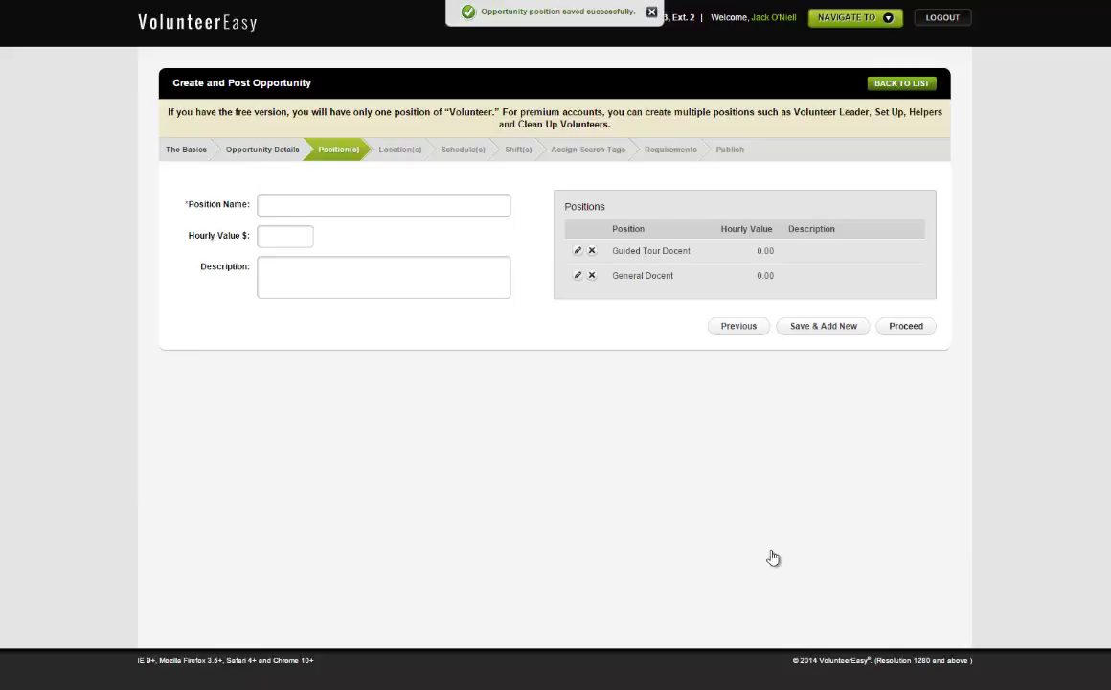
pyautogui.click(773, 558)
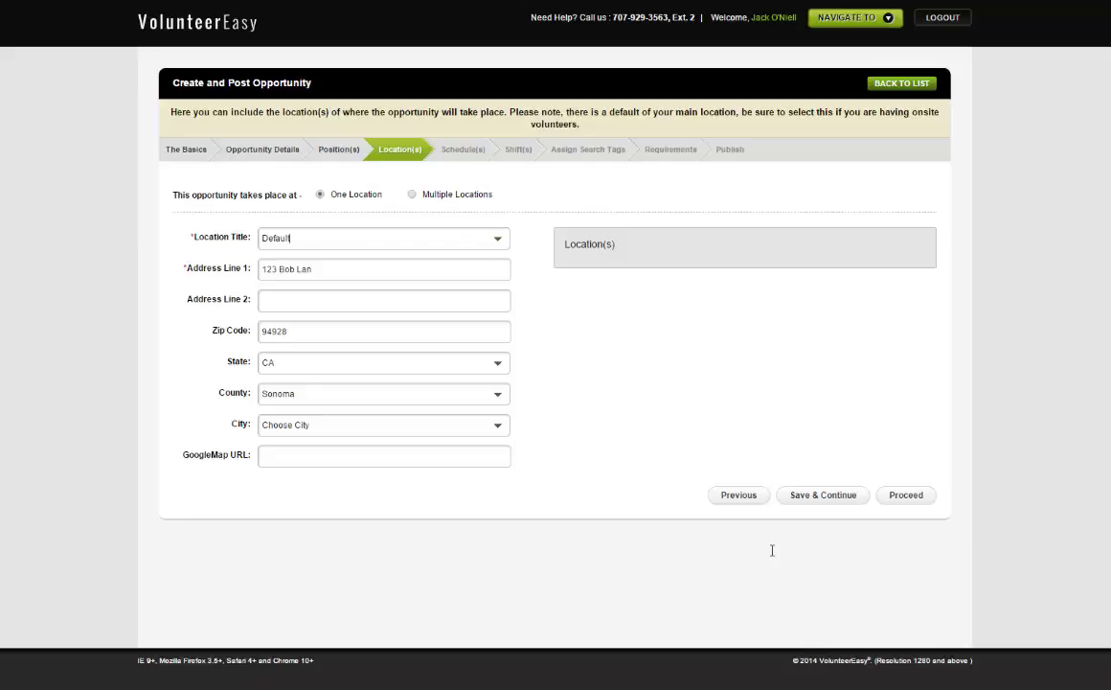
# Step: Accept the suggested location title PAS Center and save to continue
pyautogui.press('Down')
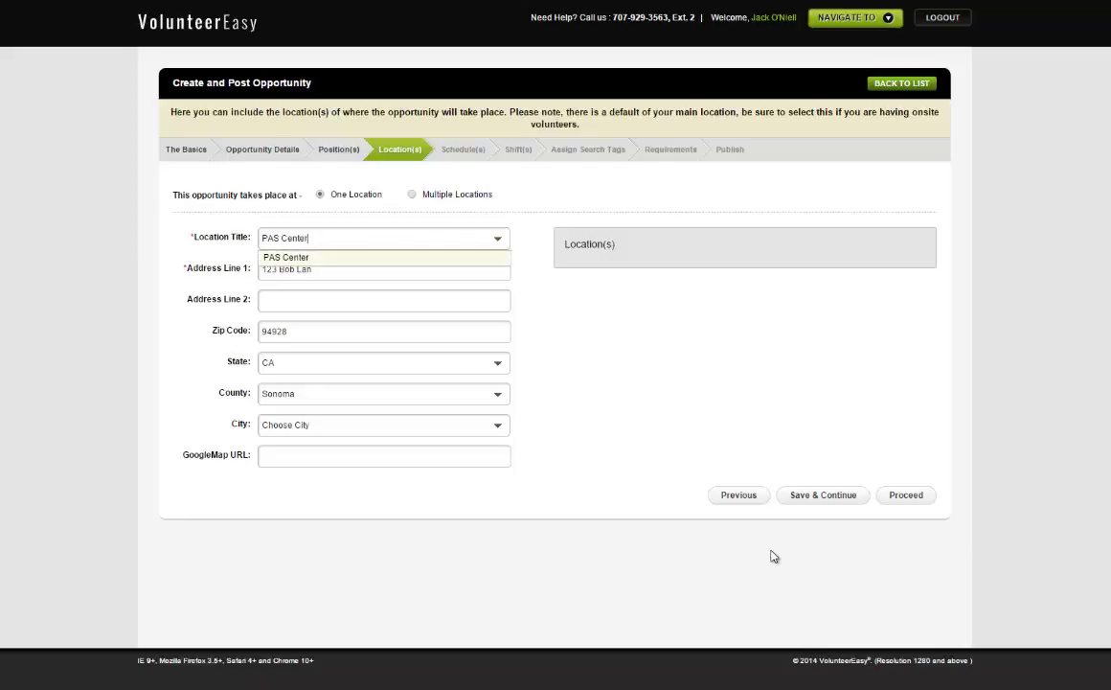
pyautogui.press('Return')
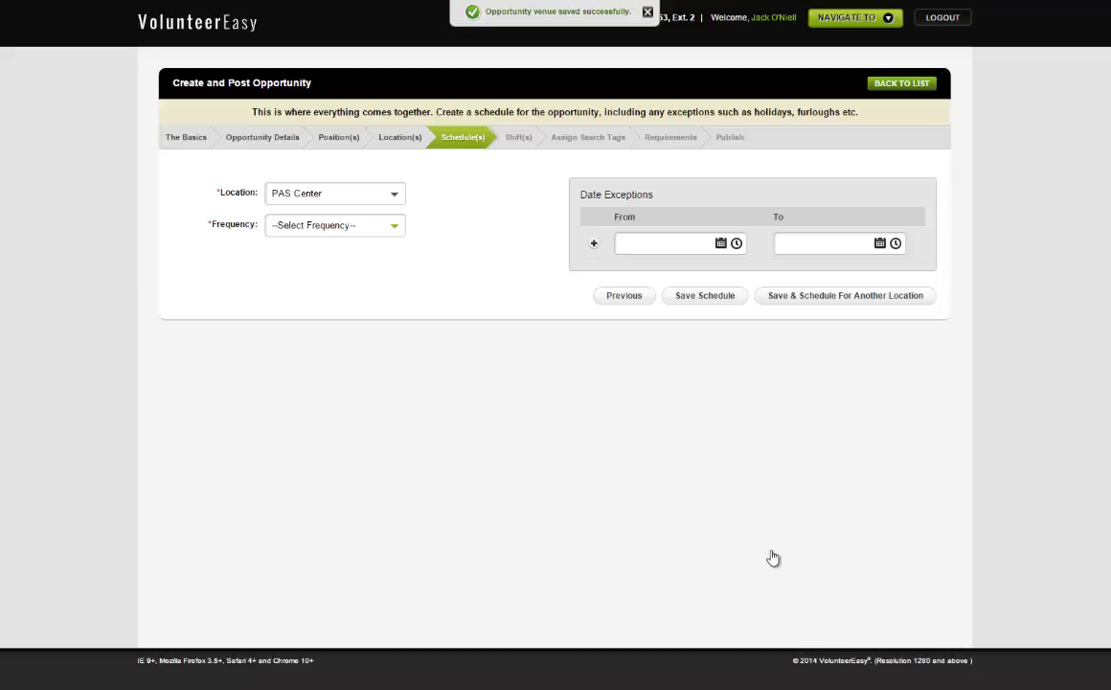
# Step: Set the schedule frequency to Recurring Weekly
pyautogui.hotkey('alt', 'Down')
pyautogui.press('Down')
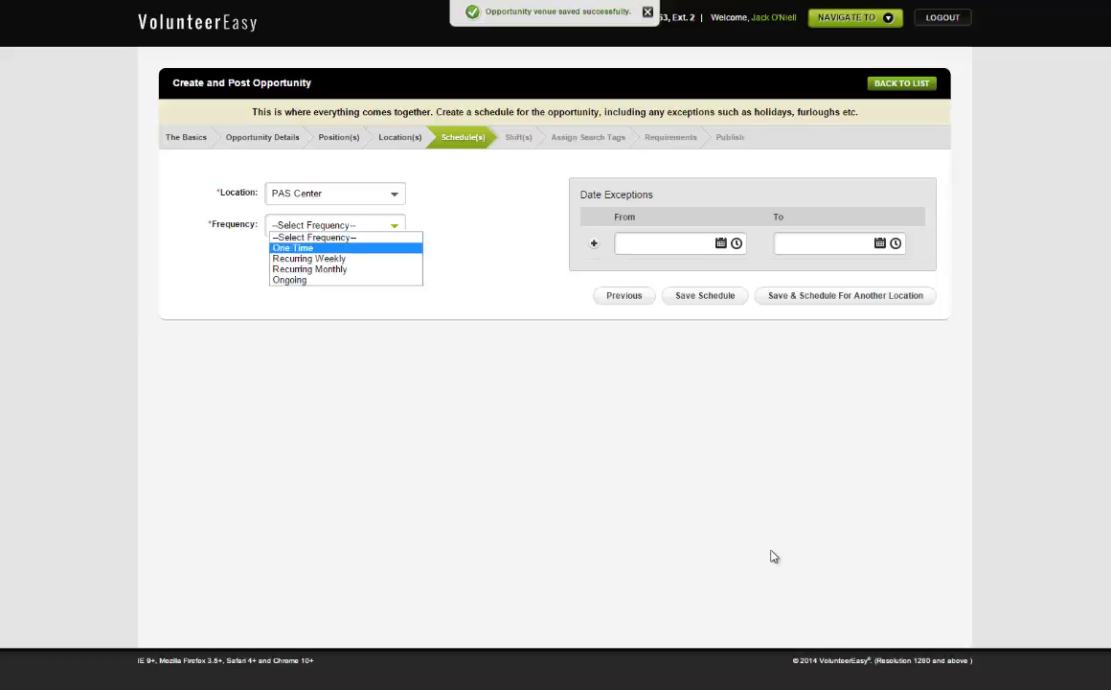
pyautogui.press('Up')
pyautogui.press('Down')
pyautogui.press('Up')
pyautogui.press('Down')
pyautogui.press('Down')
pyautogui.press('Down')
pyautogui.press('Down')
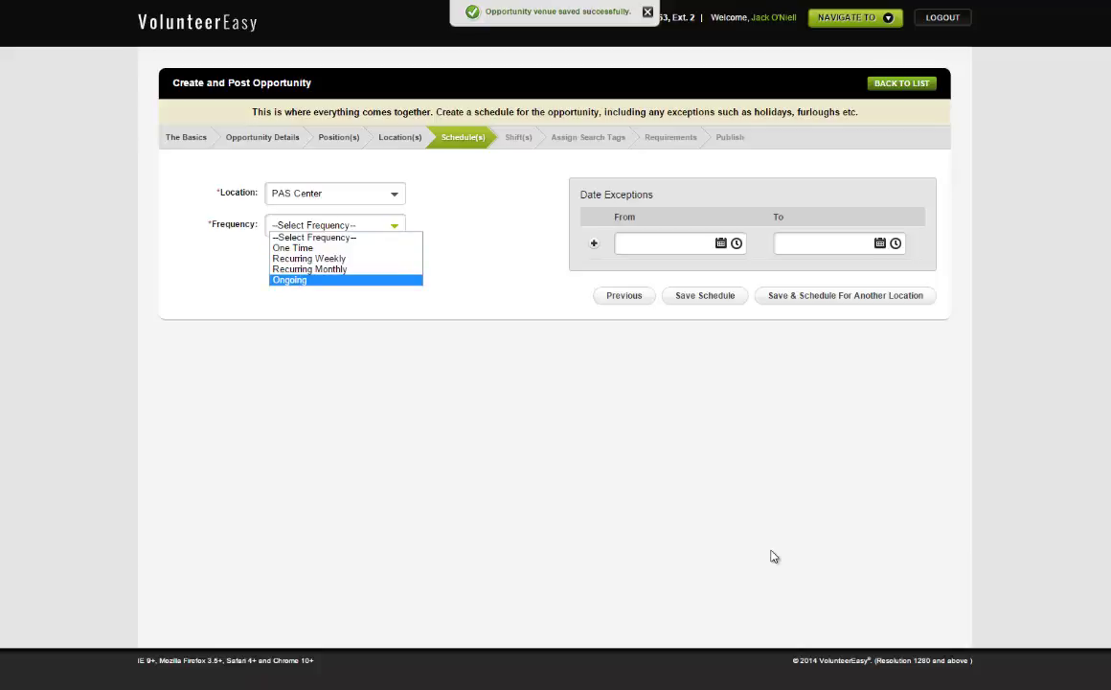
pyautogui.press('Up')
pyautogui.press('Up')
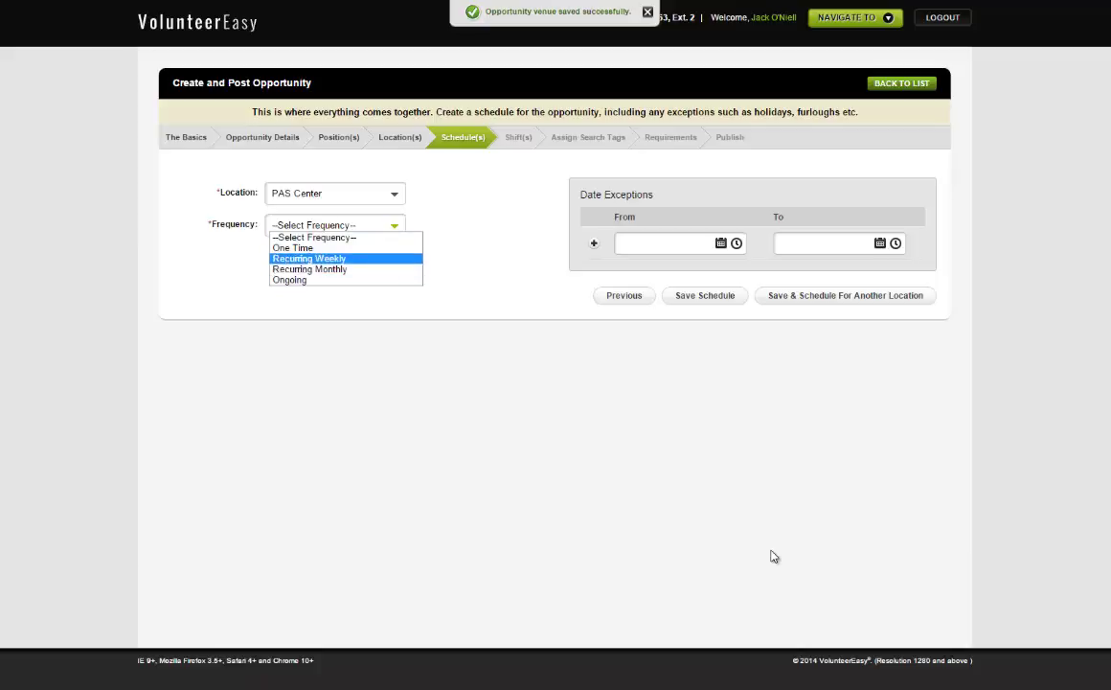
pyautogui.press('Down')
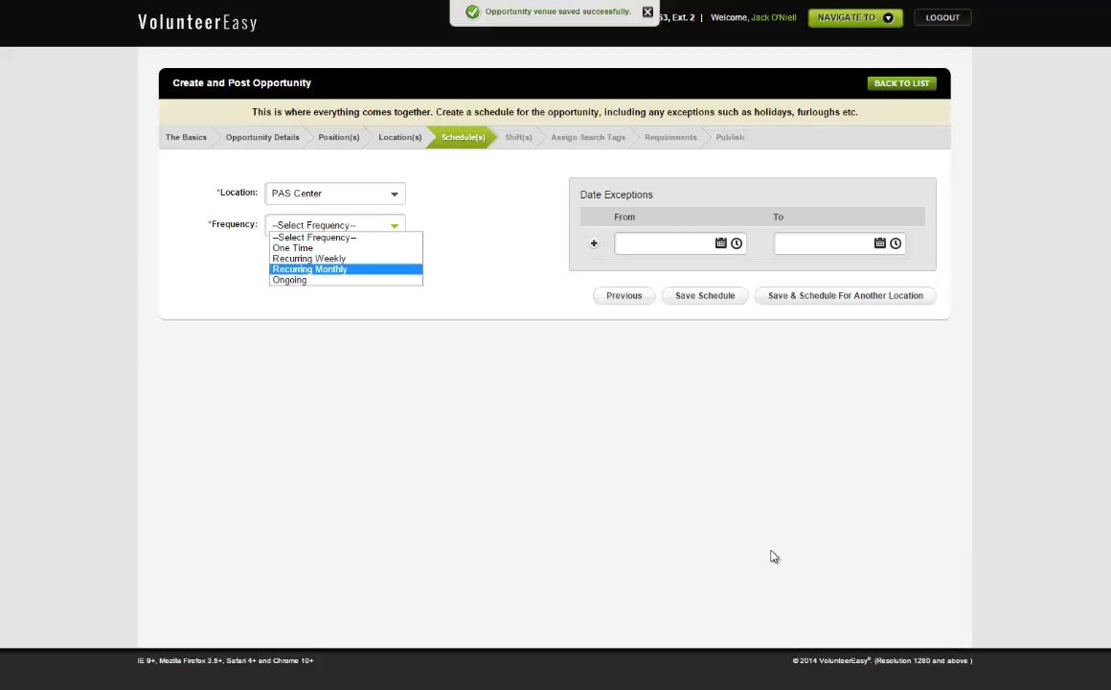
pyautogui.press('Up')
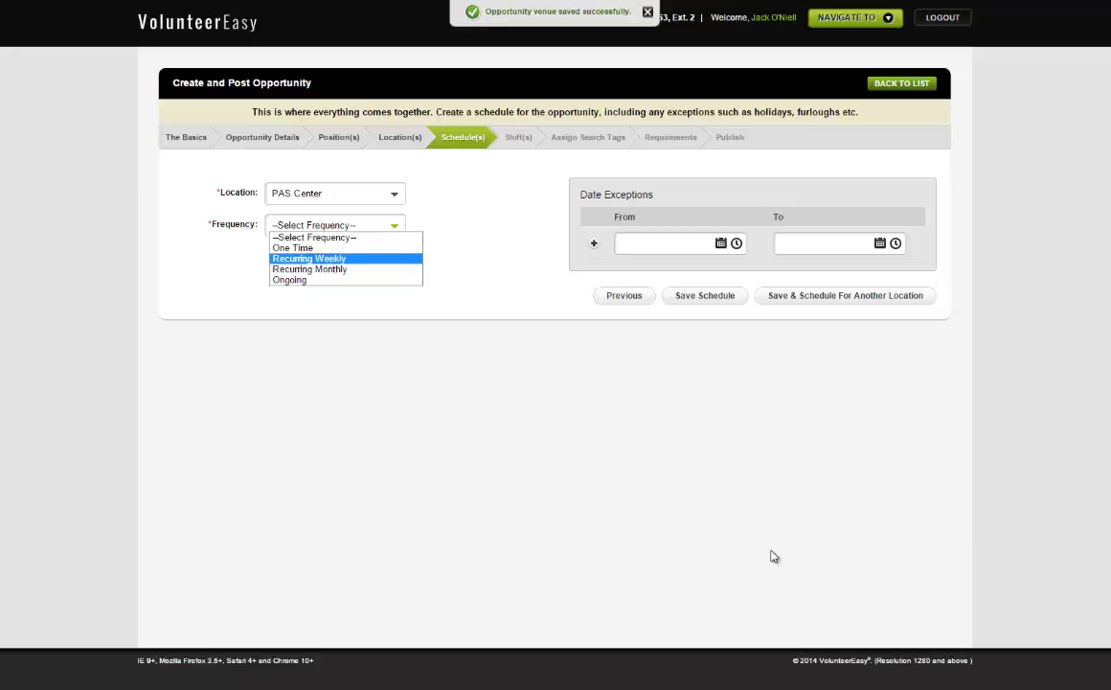
pyautogui.press('Return')
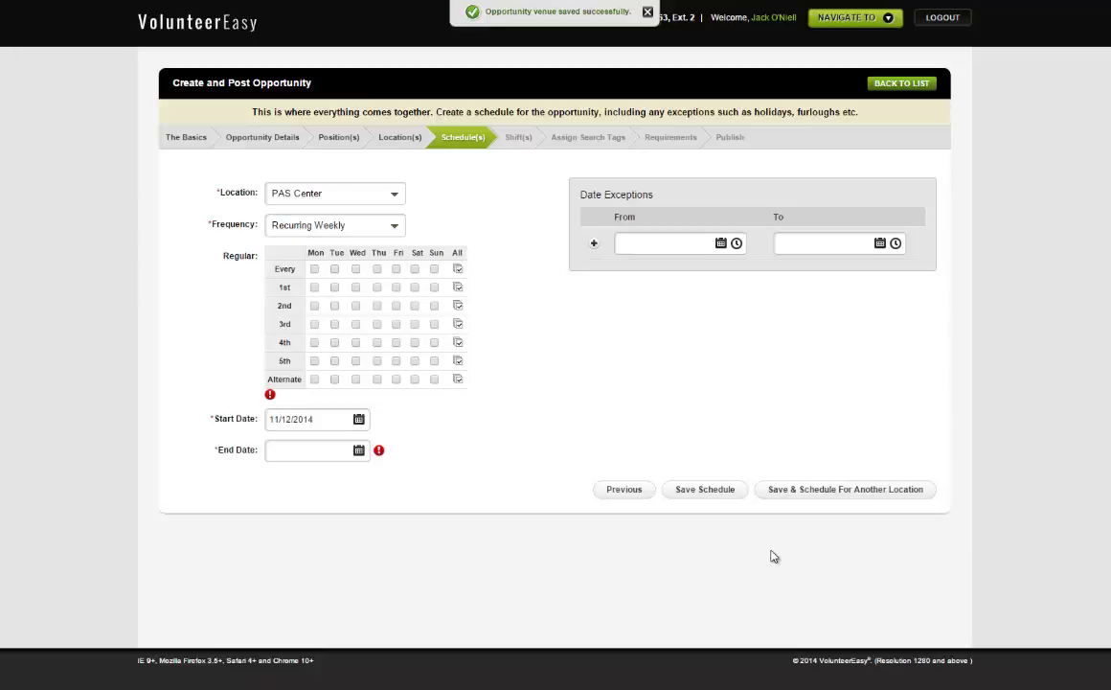
pyautogui.hotkey('alt', 'Down')
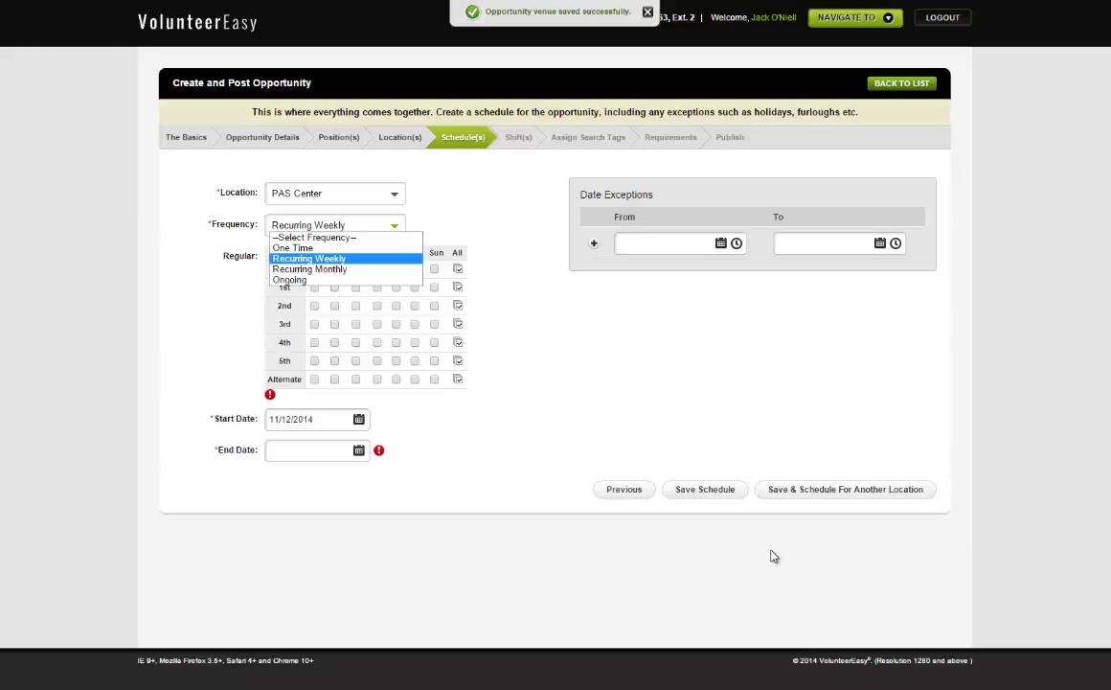
pyautogui.press('Up')
pyautogui.press('Up')
pyautogui.press('Escape')
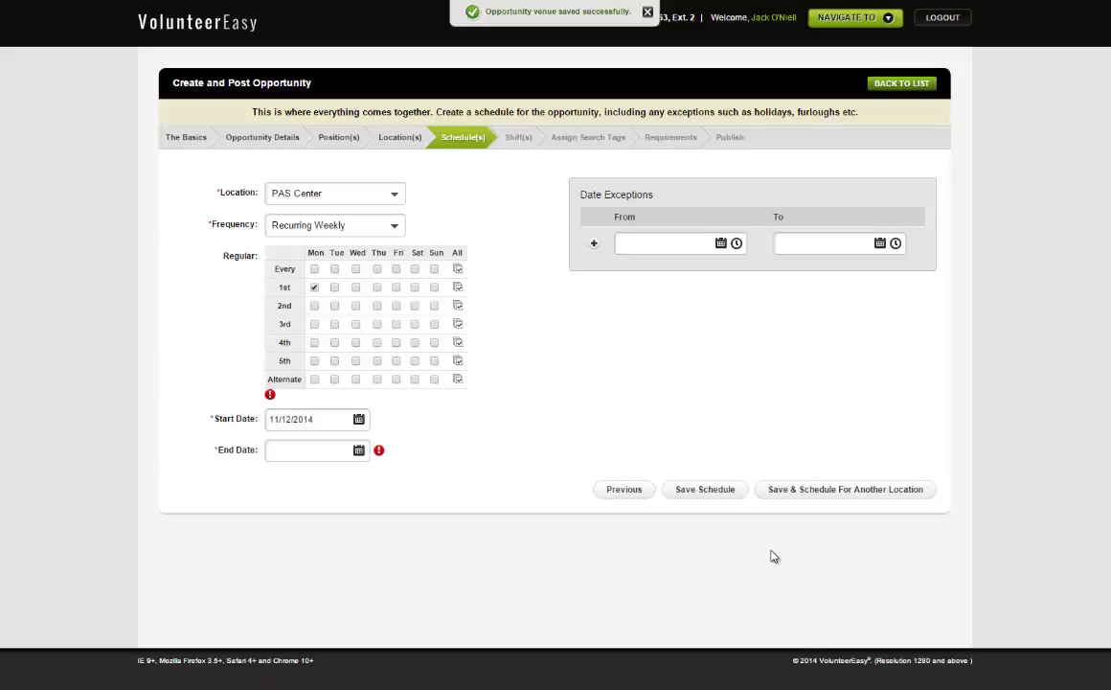
# Step: Tick Tuesday through Sunday in the every-week days row
pyautogui.press('space')
pyautogui.press('Tab')
pyautogui.press('space')
pyautogui.press('Tab')
pyautogui.press('space')
pyautogui.press('Tab')
pyautogui.press('space')
pyautogui.press('space')
pyautogui.press('Tab')
pyautogui.press('space')
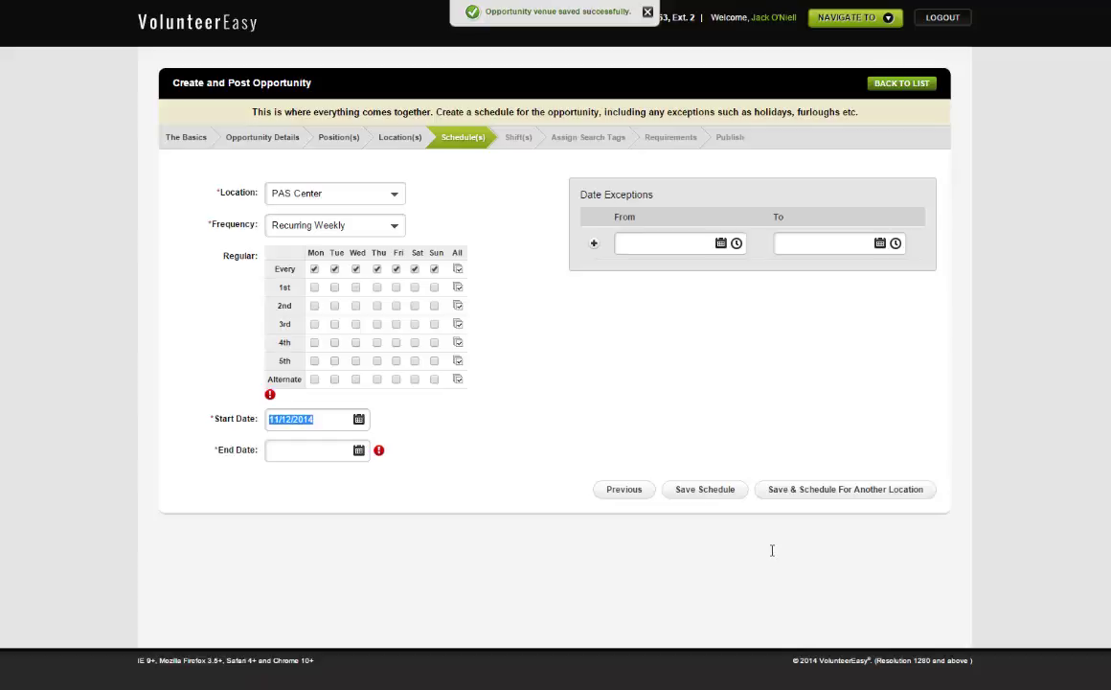
# Step: Correct the start date to 1/1/2014 and enter end date 12/31/2014
pyautogui.press('Home')
pyautogui.press('Delete')
pyautogui.press('Right')
pyautogui.press('Right')
pyautogui.press('Right')
pyautogui.press('Delete')
pyautogui.press('Tab')
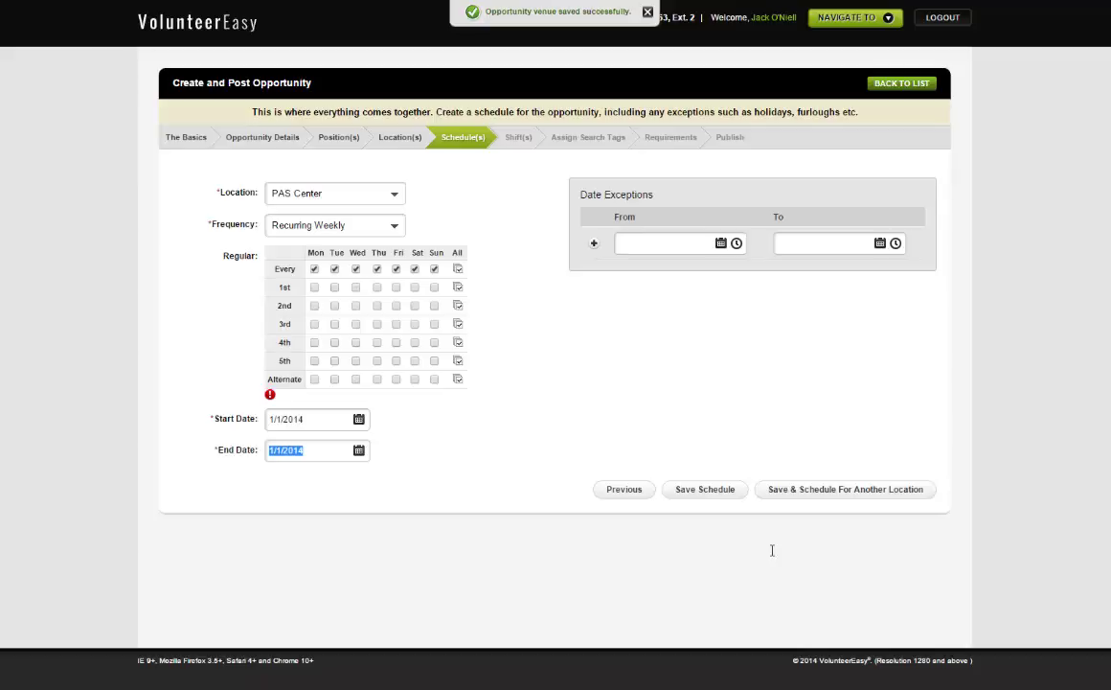
pyautogui.write('12/31/20')
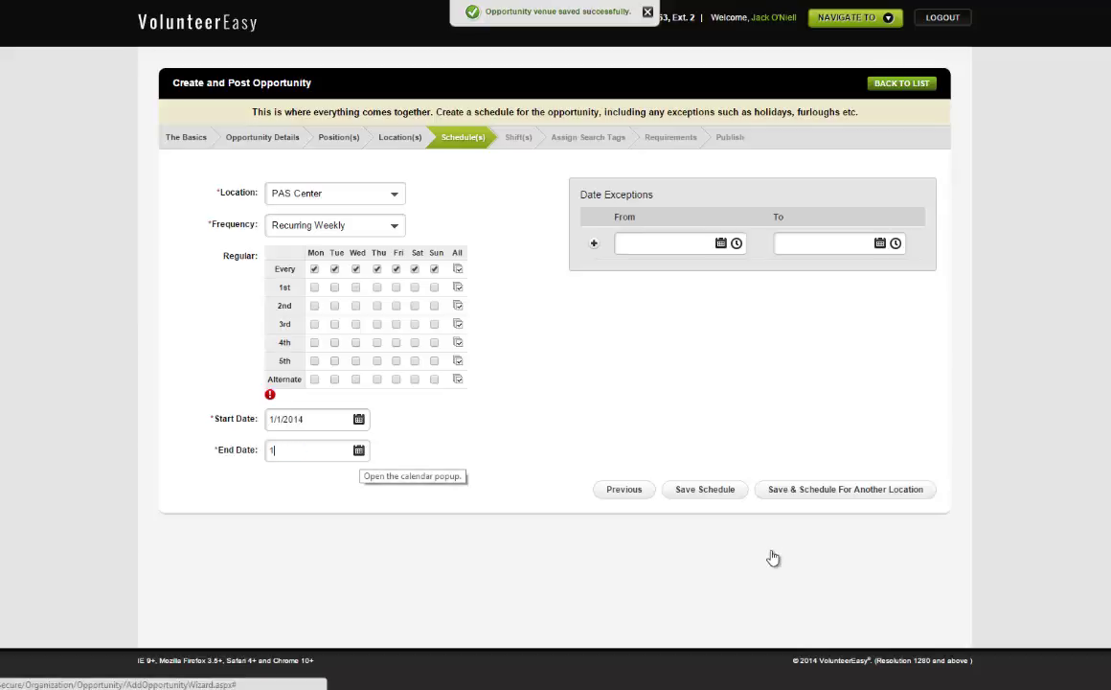
pyautogui.write('14')
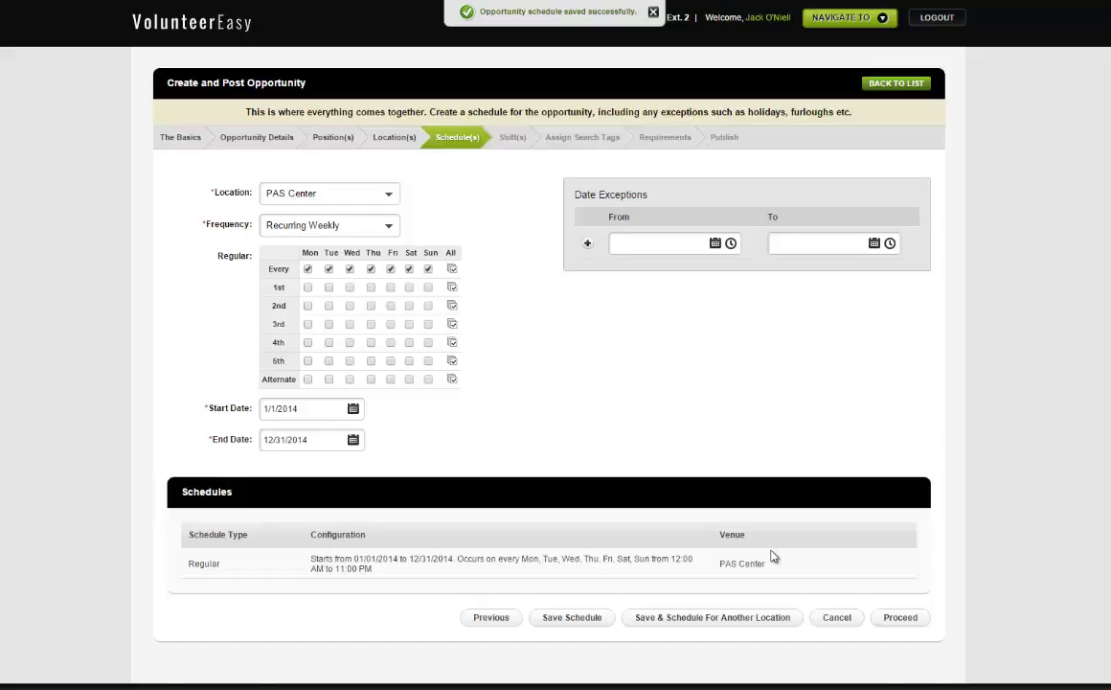
# Step: Scroll down and back up to review the saved PAS Center schedule
pyautogui.scroll(-1, 774, 555)
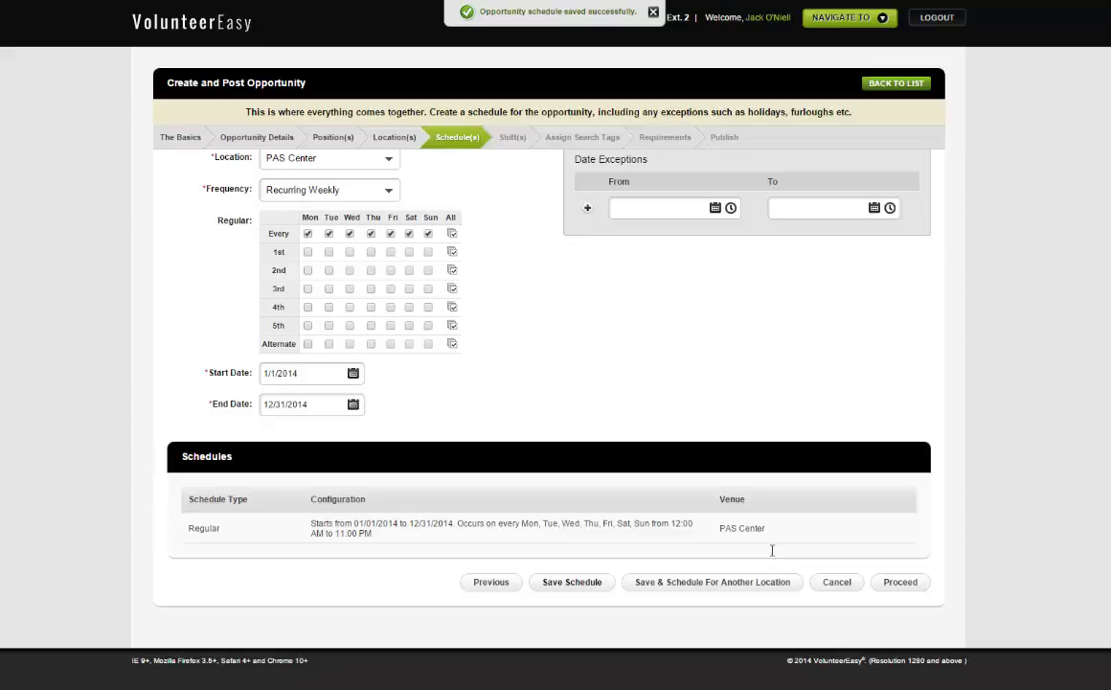
pyautogui.scroll(1, 774, 556)
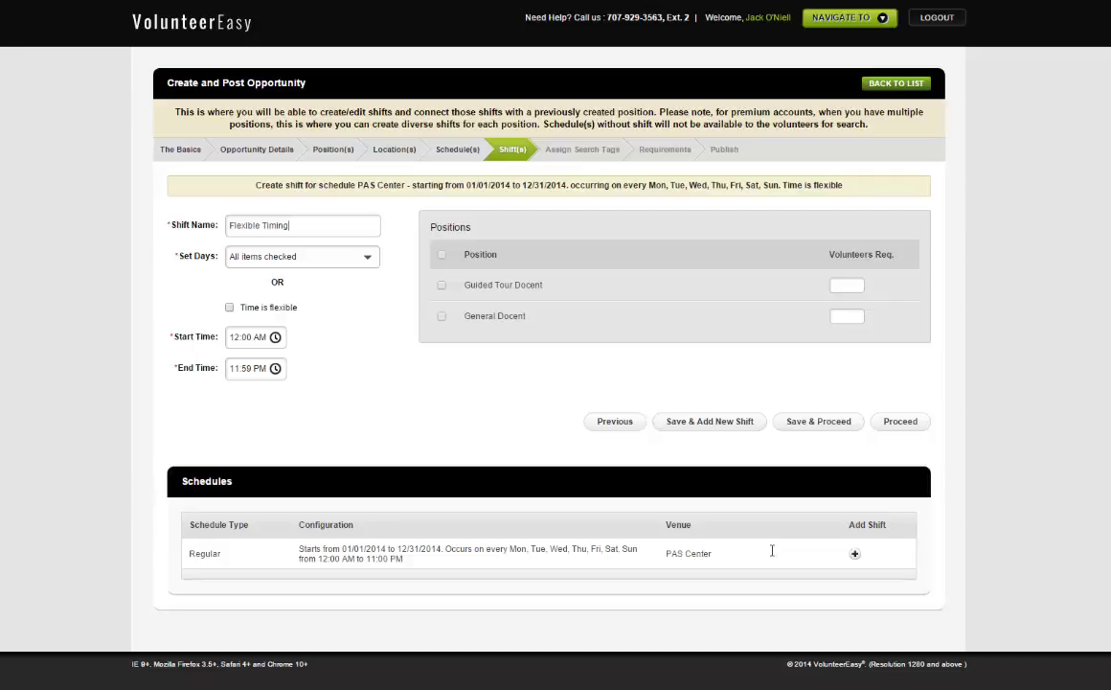
# Step: Name the shift Weekday Morning and uncheck Saturday and Sunday from its days
pyautogui.press('BackSpace')
pyautogui.press('BackSpace')
pyautogui.press('BackSpace')
pyautogui.press('BackSpace')
pyautogui.press('BackSpace')
pyautogui.press('BackSpace')
pyautogui.press('BackSpace')
pyautogui.press('BackSpace')
pyautogui.press('BackSpace')
pyautogui.press('BackSpace')
pyautogui.press('BackSpace')
pyautogui.press('BackSpace')
pyautogui.press('BackSpace')
pyautogui.press('BackSpace')
pyautogui.write('Weekday Morning')
pyautogui.press('Tab')
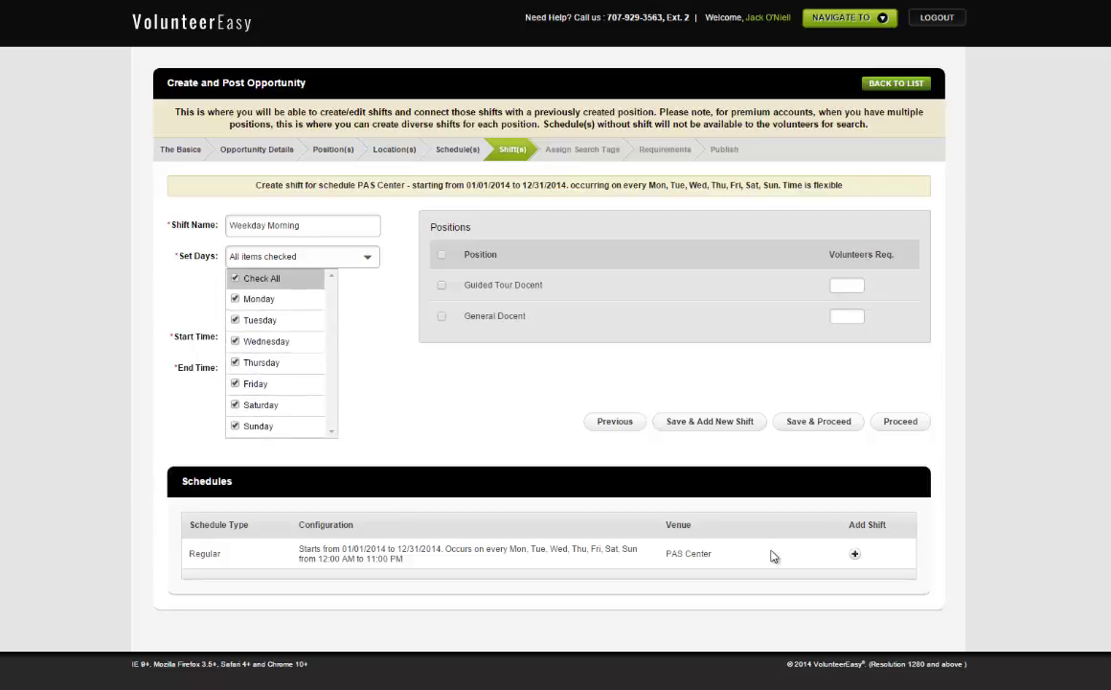
pyautogui.press('Down')
pyautogui.press('Down')
pyautogui.press('Down')
pyautogui.press('Down')
pyautogui.press('Down')
pyautogui.press('Down')
pyautogui.press('space')
pyautogui.press('Down')
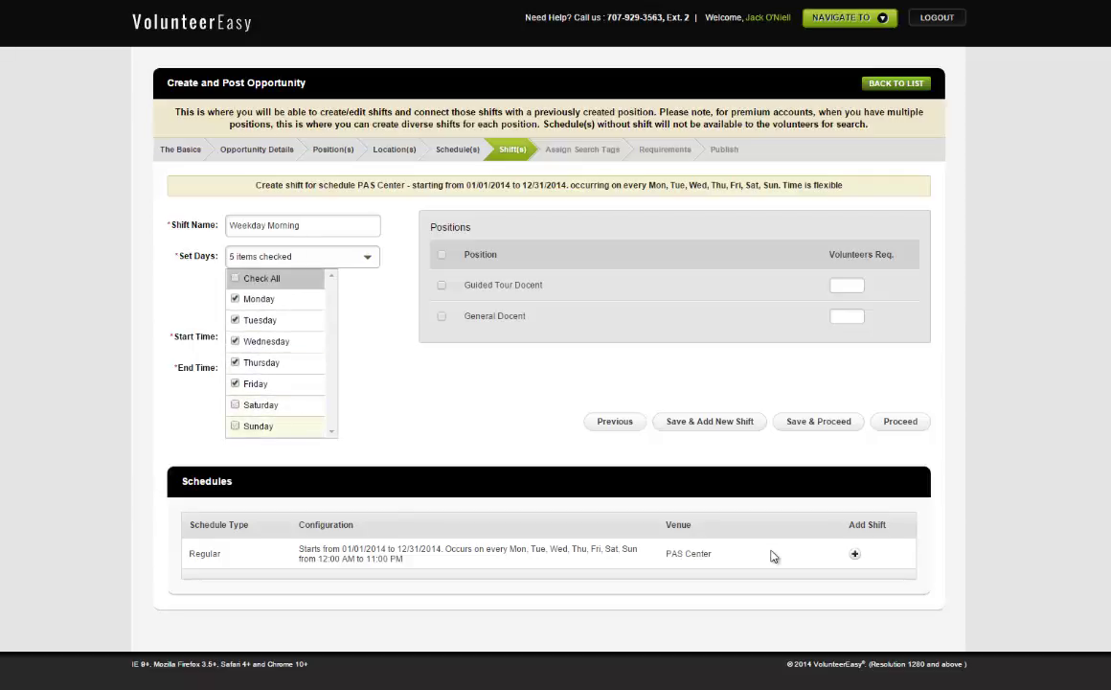
pyautogui.press('space')
pyautogui.press('Tab')
pyautogui.press('Tab')
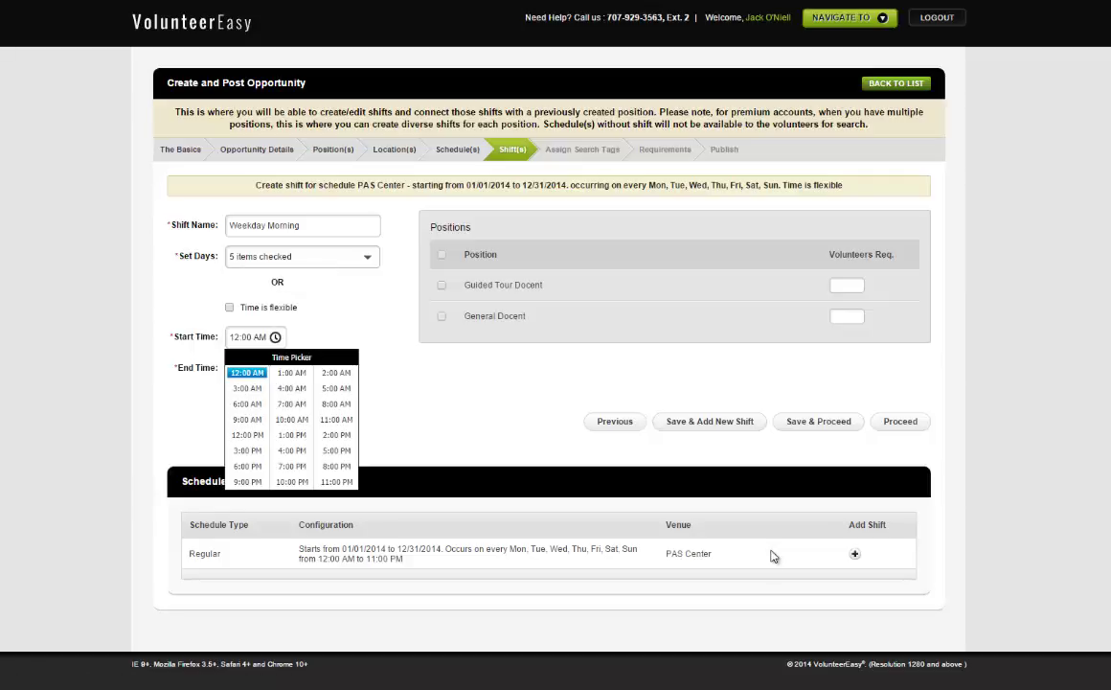
# Step: Set 9:00 AM–12:00 PM, require 1 Guided Tour Docent and 5 General Docents, and save
pyautogui.press('Down')
pyautogui.press('Down')
pyautogui.press('Down')
pyautogui.press('Return')
pyautogui.press('Tab')
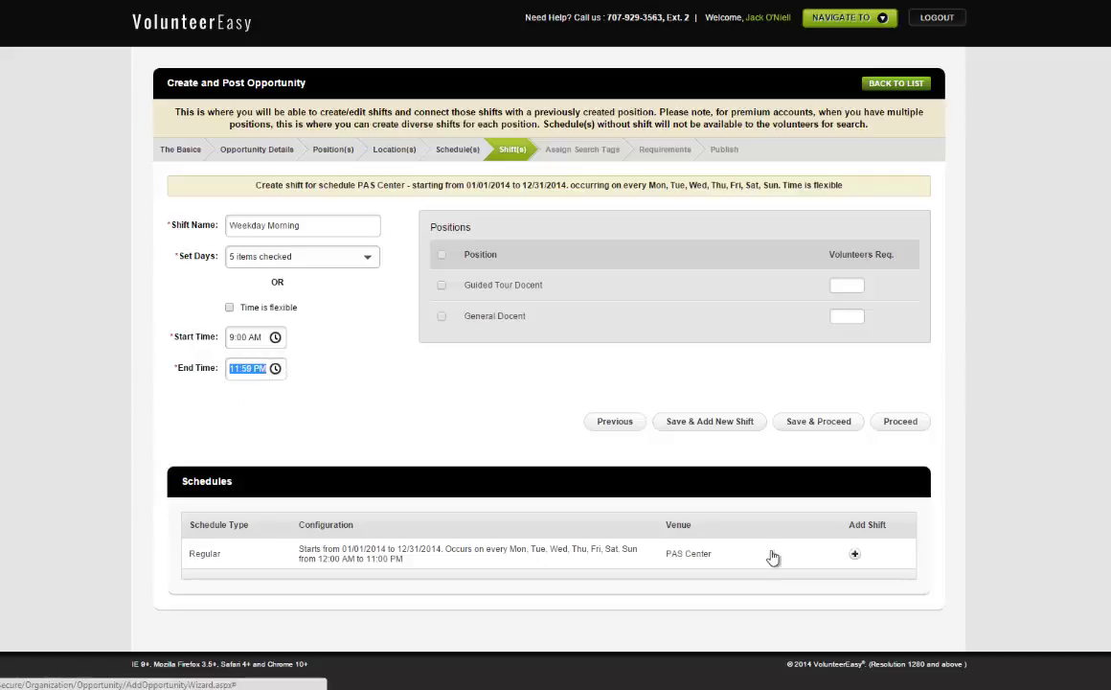
pyautogui.press('Right')
pyautogui.press('Right')
pyautogui.press('Right')
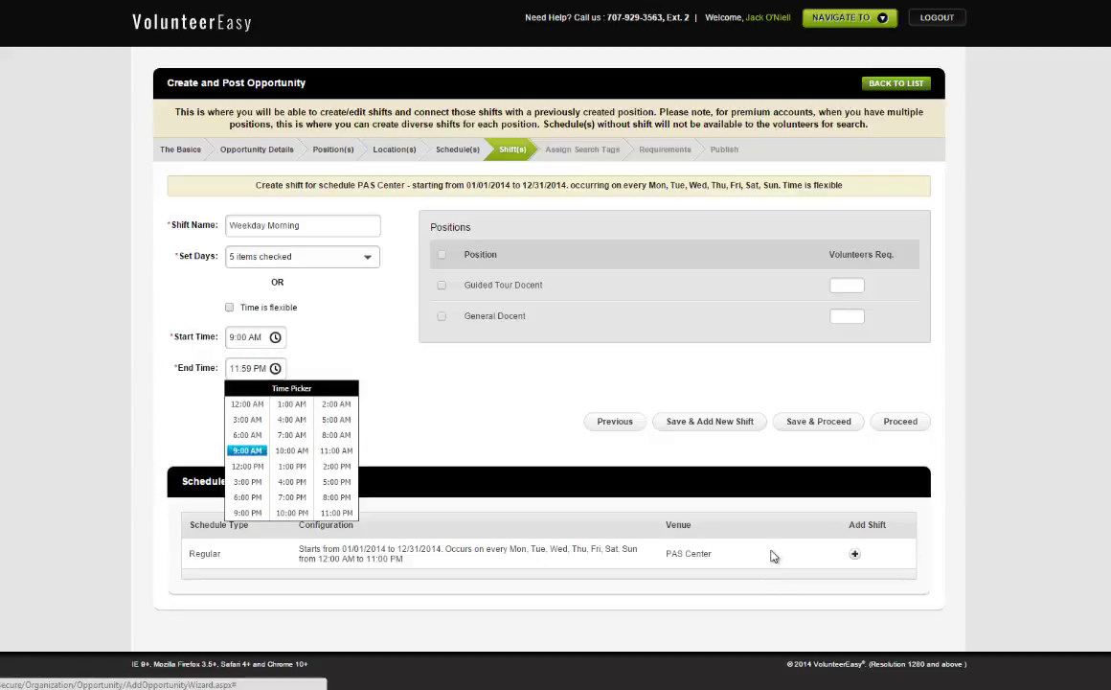
pyautogui.press('Return')
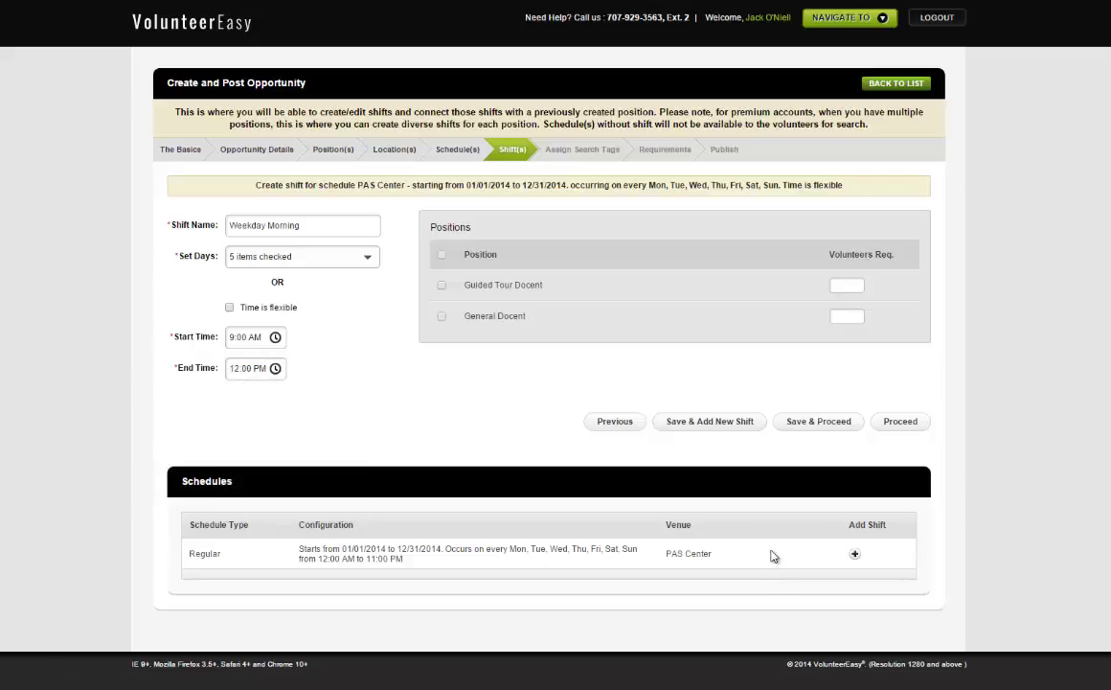
pyautogui.press('space')
pyautogui.write('1')
pyautogui.press('Tab')
pyautogui.write('5')
pyautogui.press('Return')
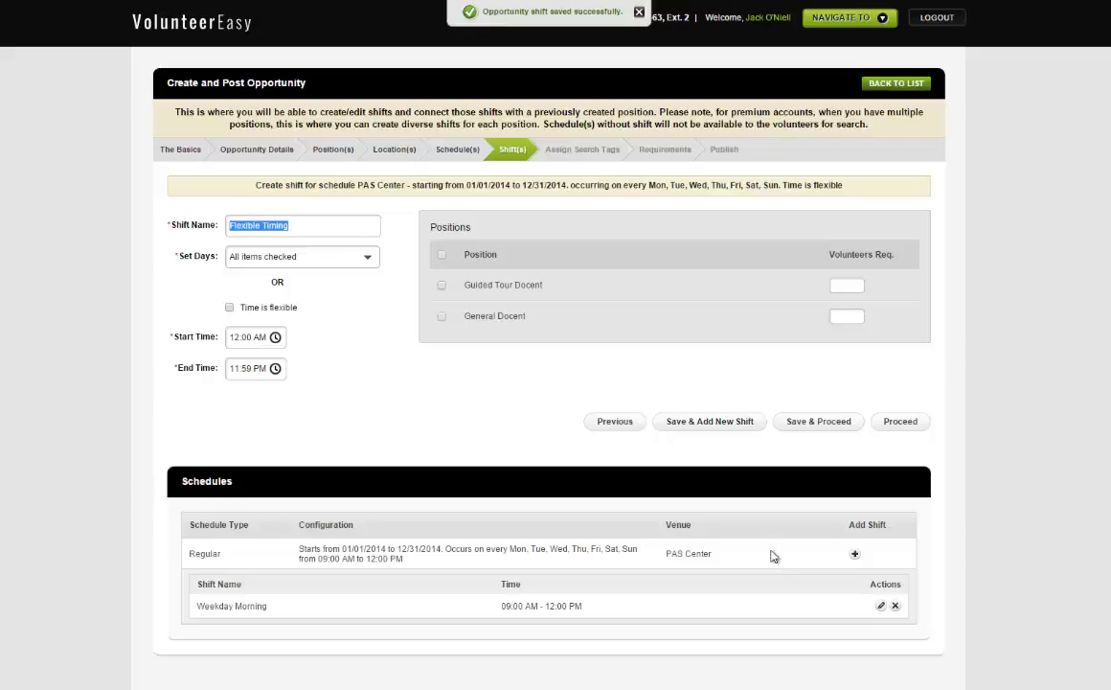
# Step: Name the next shift WeekDay Afternoon and uncheck Saturday and Sunday
pyautogui.write('WeekDay ')
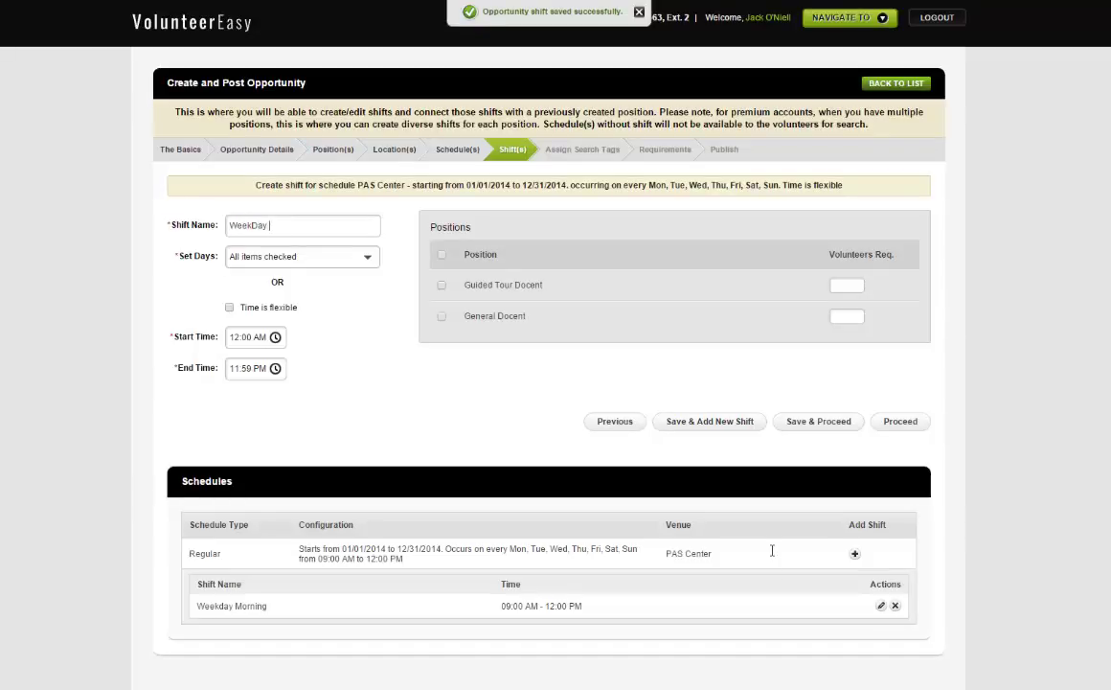
pyautogui.write('Afternoon')
pyautogui.press('Tab')
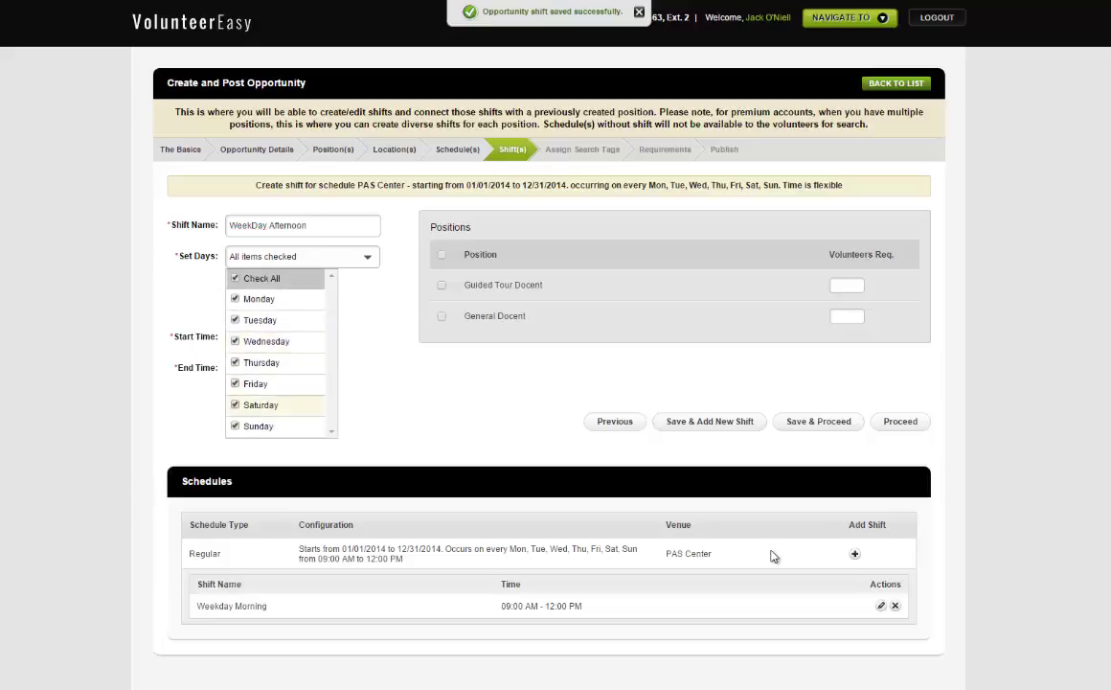
pyautogui.press('Down')
pyautogui.press('space')
pyautogui.press('Up')
pyautogui.press('space')
pyautogui.press('Tab')
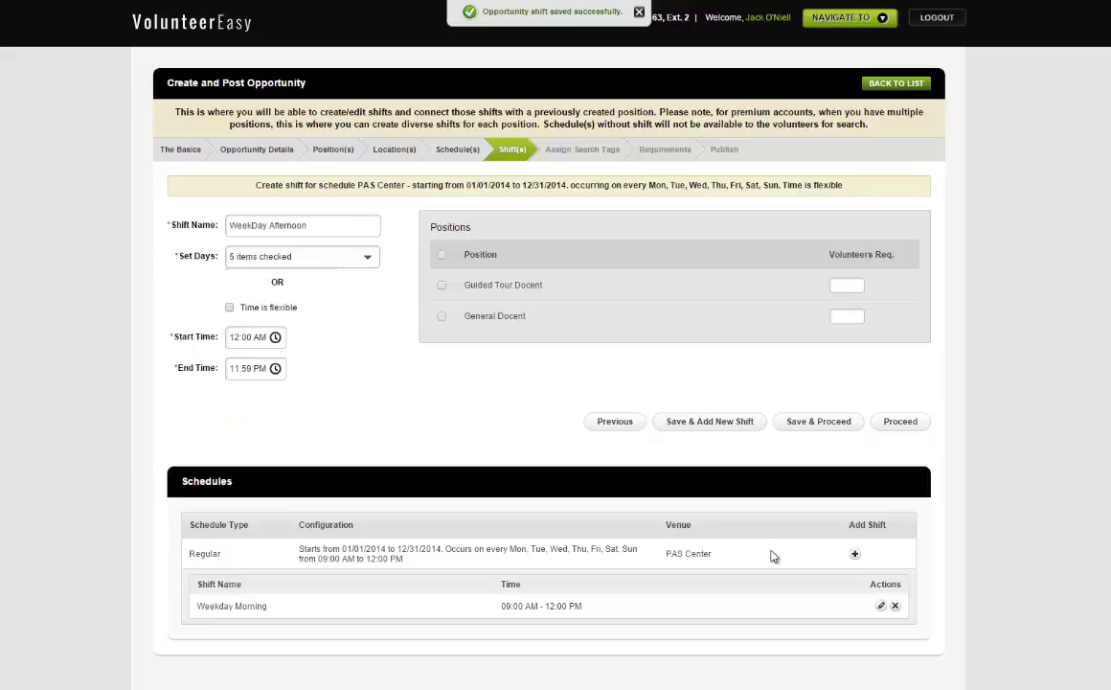
# Step: Enter docent volunteer counts 3 and 2 and save the WeekDay Afternoon shift
pyautogui.press('space')
pyautogui.write('3')
pyautogui.press('Tab')
pyautogui.write('2')
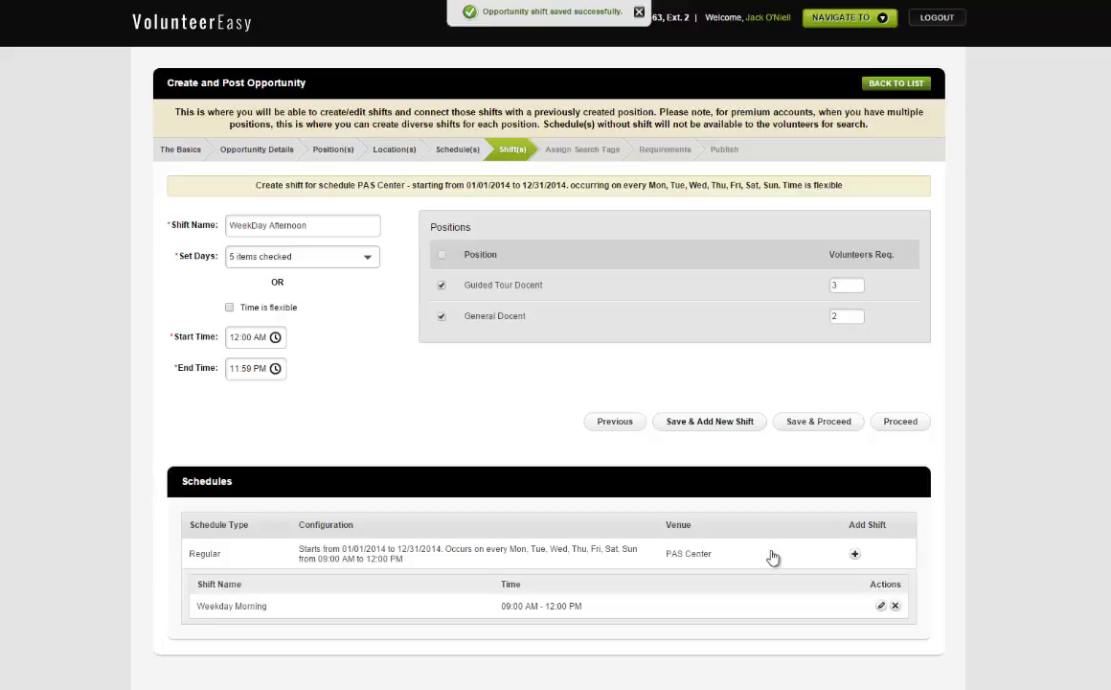
pyautogui.click(774, 557)
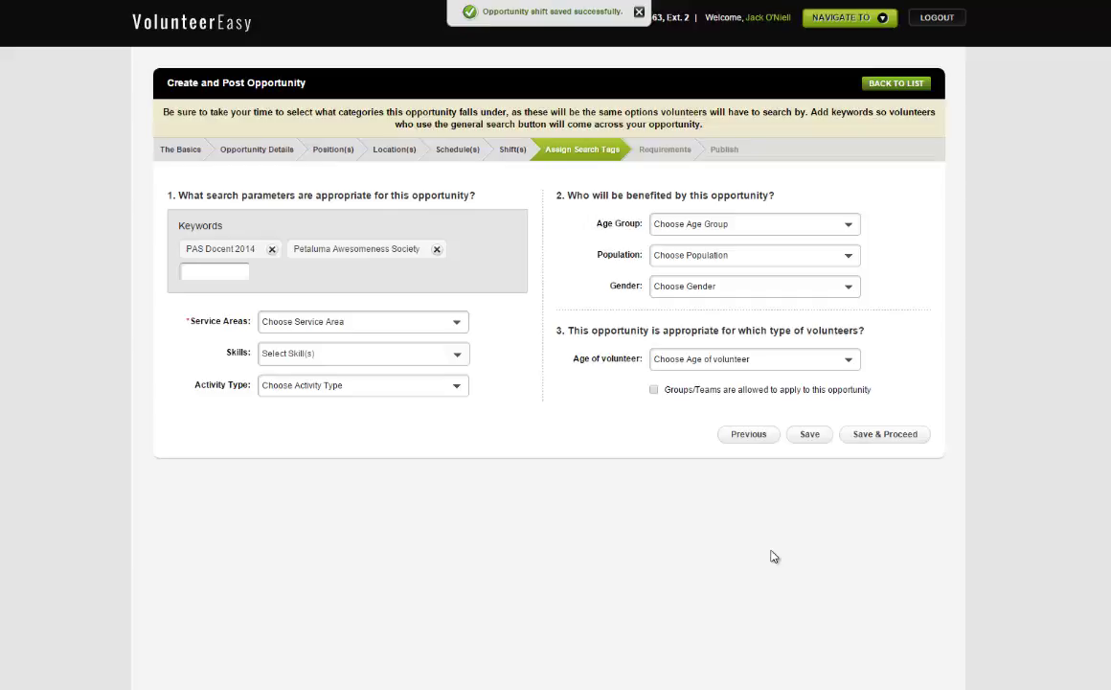
# Step: Check Civic & Community as the opportunity's service area
pyautogui.press('Tab')
pyautogui.press('Down')
pyautogui.press('Down')
pyautogui.press('Down')
pyautogui.press('Down')
pyautogui.press('Down')
pyautogui.press('Down')
pyautogui.press('Down')
pyautogui.press('Down')
pyautogui.press('Down')
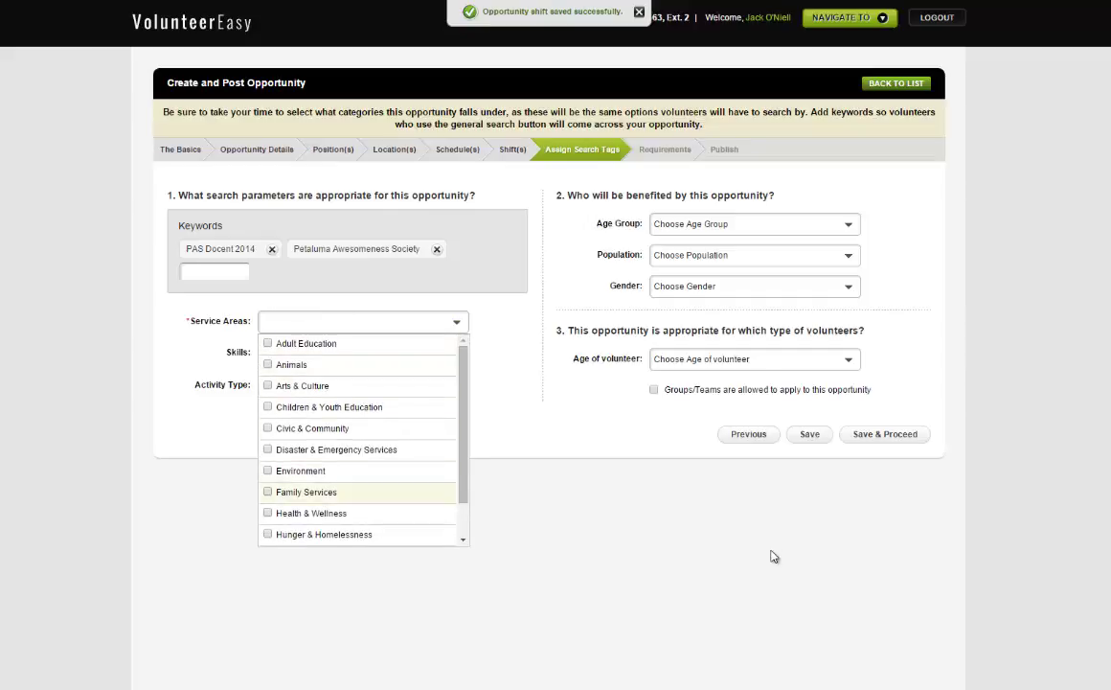
pyautogui.press('Up')
pyautogui.press('Up')
pyautogui.press('Down')
pyautogui.press('Down')
pyautogui.press('Up')
pyautogui.press('Up')
pyautogui.press('Up')
pyautogui.press('Up')
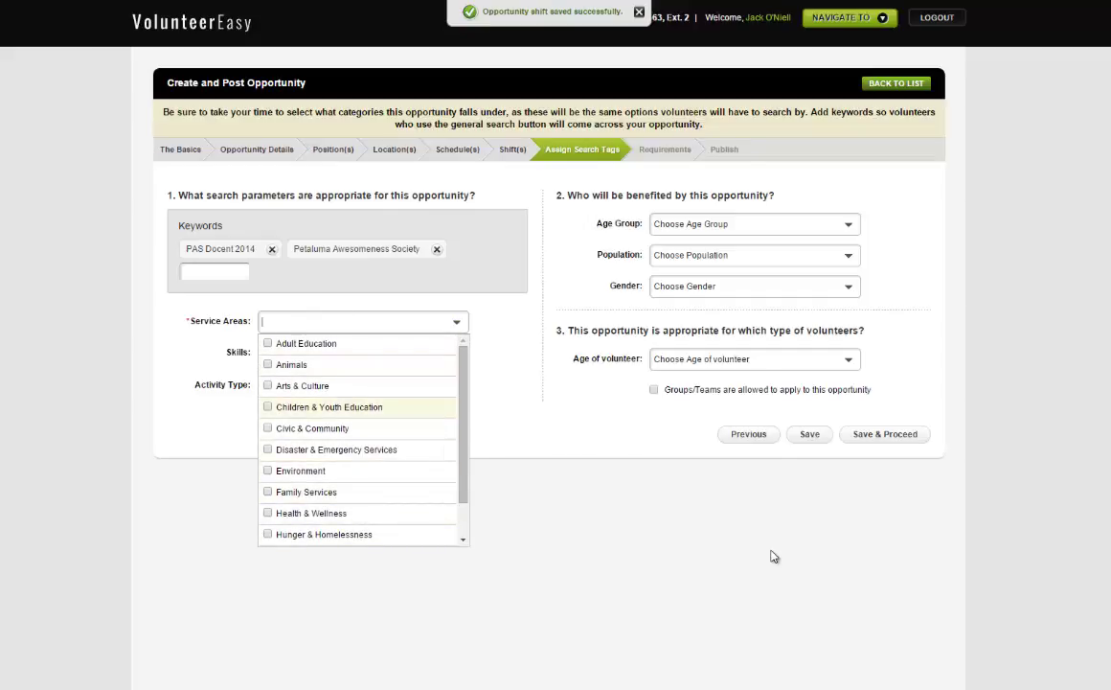
pyautogui.press('Up')
pyautogui.press('Up')
pyautogui.press('Down')
pyautogui.press('Down')
pyautogui.press('Down')
pyautogui.press('Down')
pyautogui.press('Down')
pyautogui.press('Down')
pyautogui.press('Down')
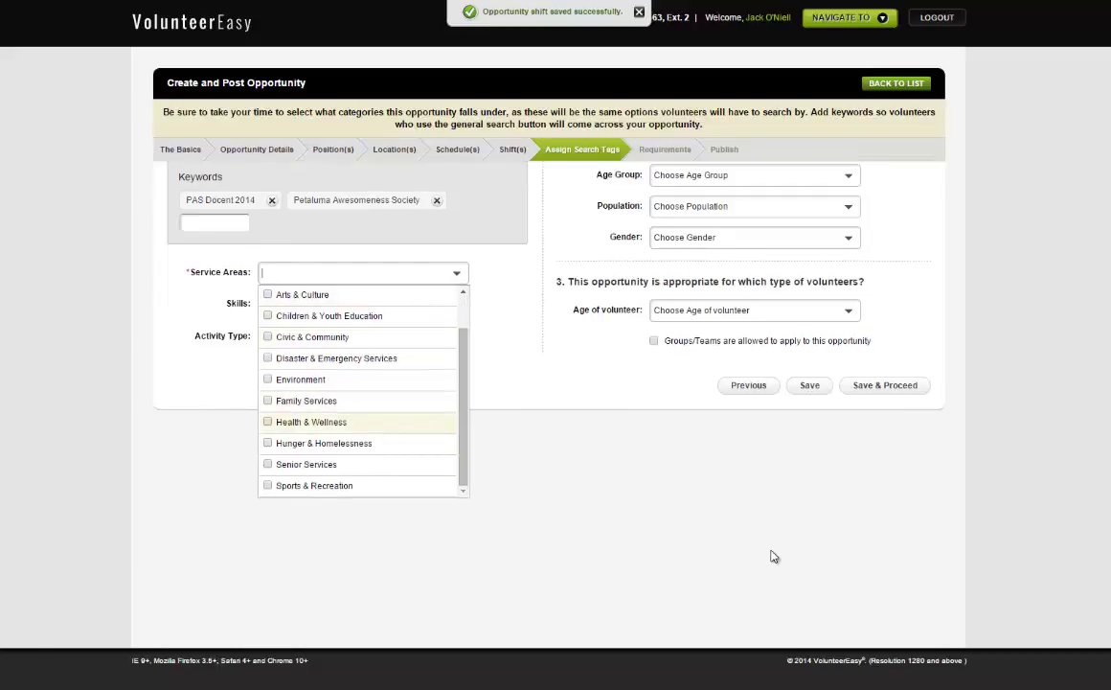
pyautogui.press('Down')
pyautogui.press('Down')
pyautogui.press('Up')
pyautogui.press('Up')
pyautogui.press('Up')
pyautogui.press('Down')
pyautogui.press('Down')
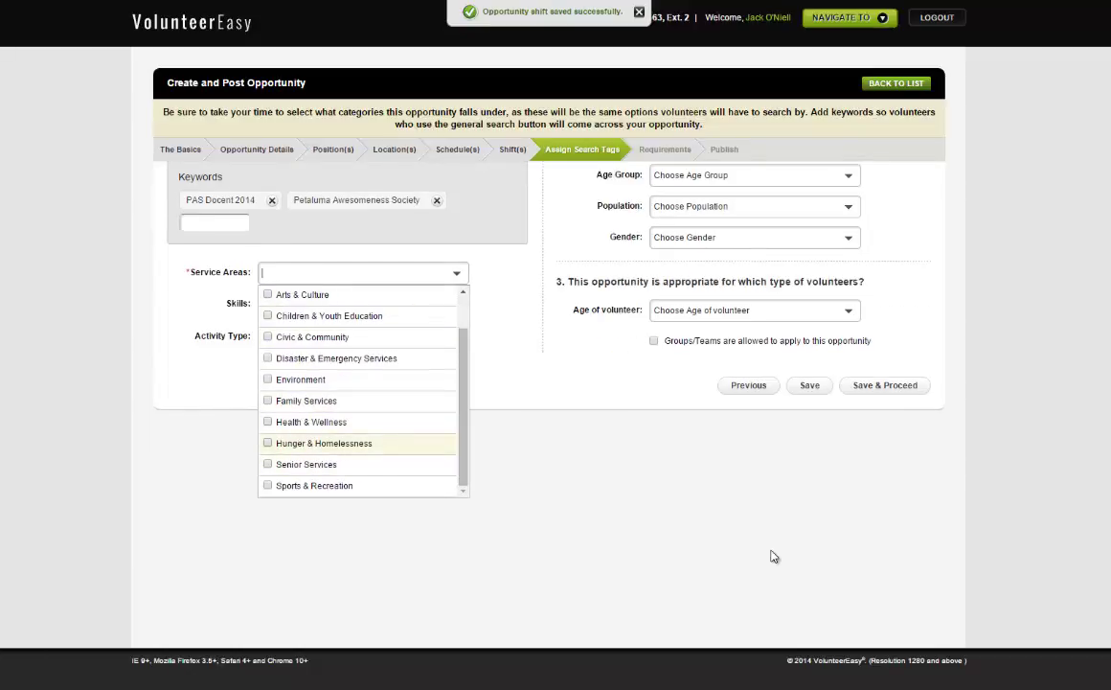
pyautogui.press('Up')
pyautogui.press('Up')
pyautogui.press('Up')
pyautogui.press('Up')
pyautogui.press('Up')
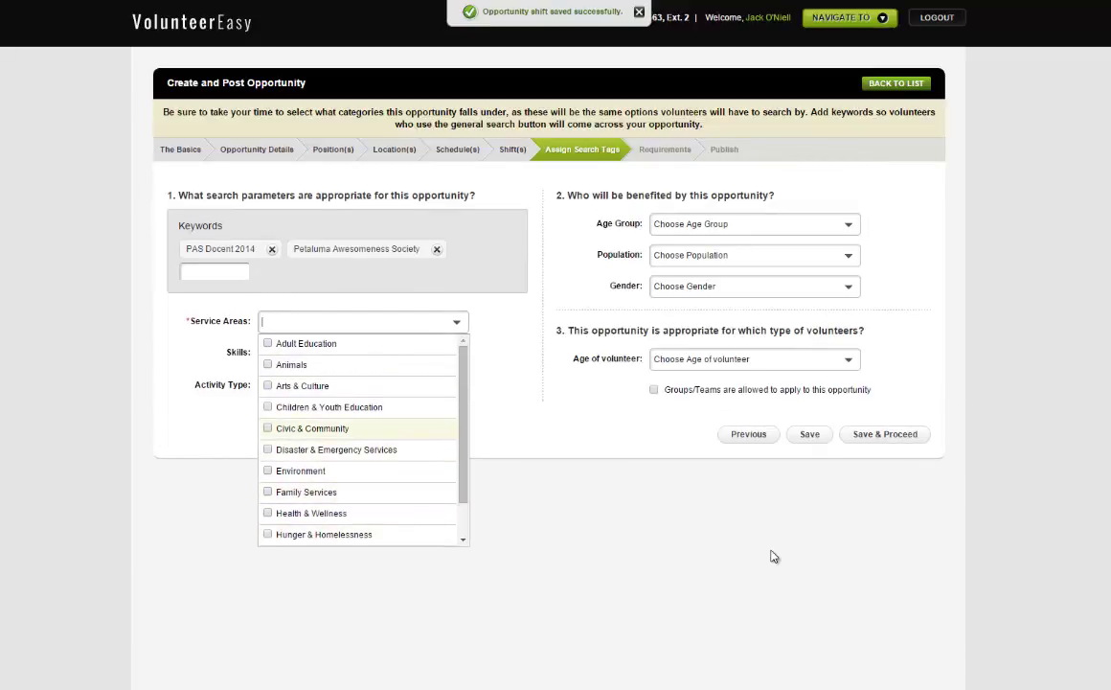
pyautogui.press('space')
pyautogui.press('Up')
# Step: Leave the Skills choices empty and close the list
pyautogui.press('Tab')
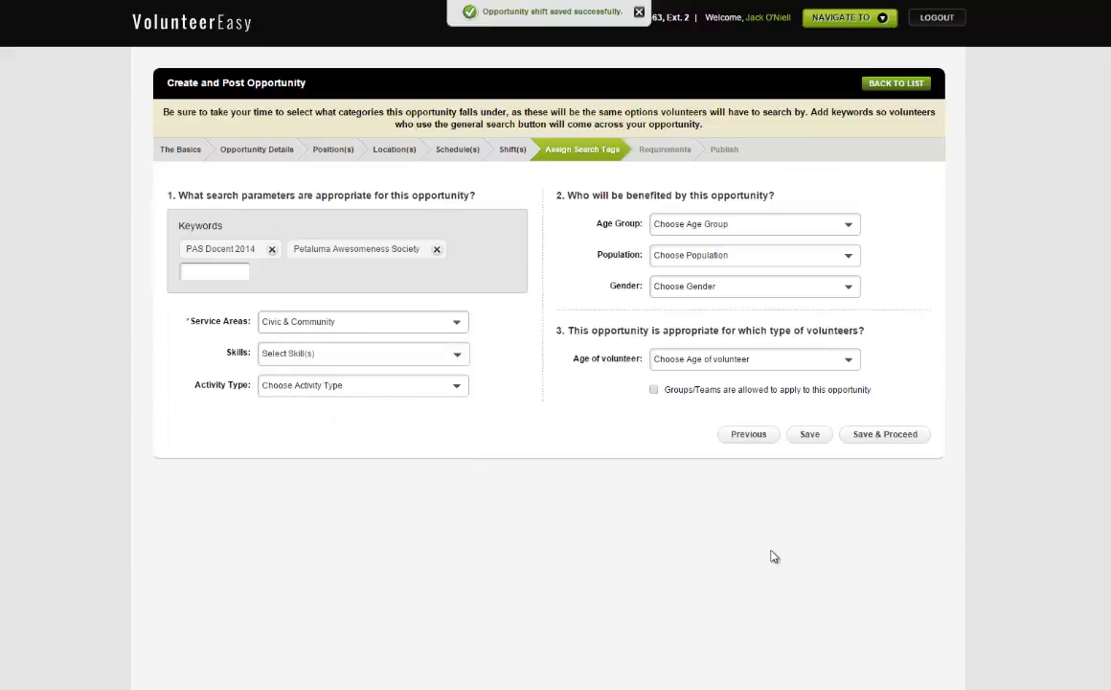
pyautogui.press('space')
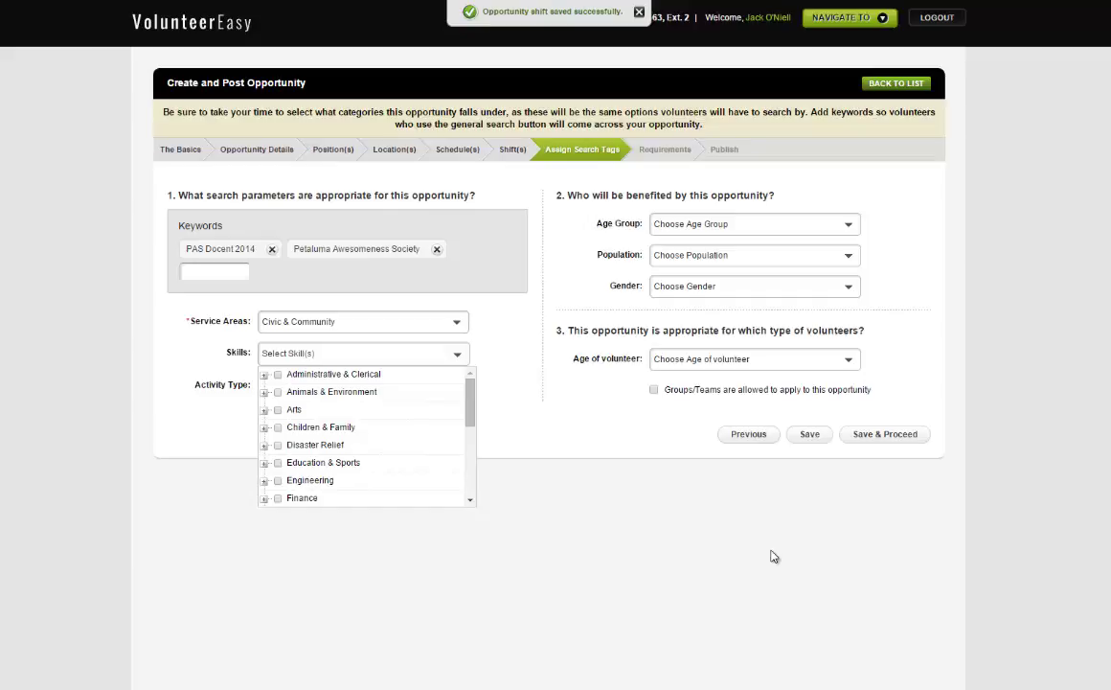
pyautogui.press('Down')
pyautogui.press('Escape')
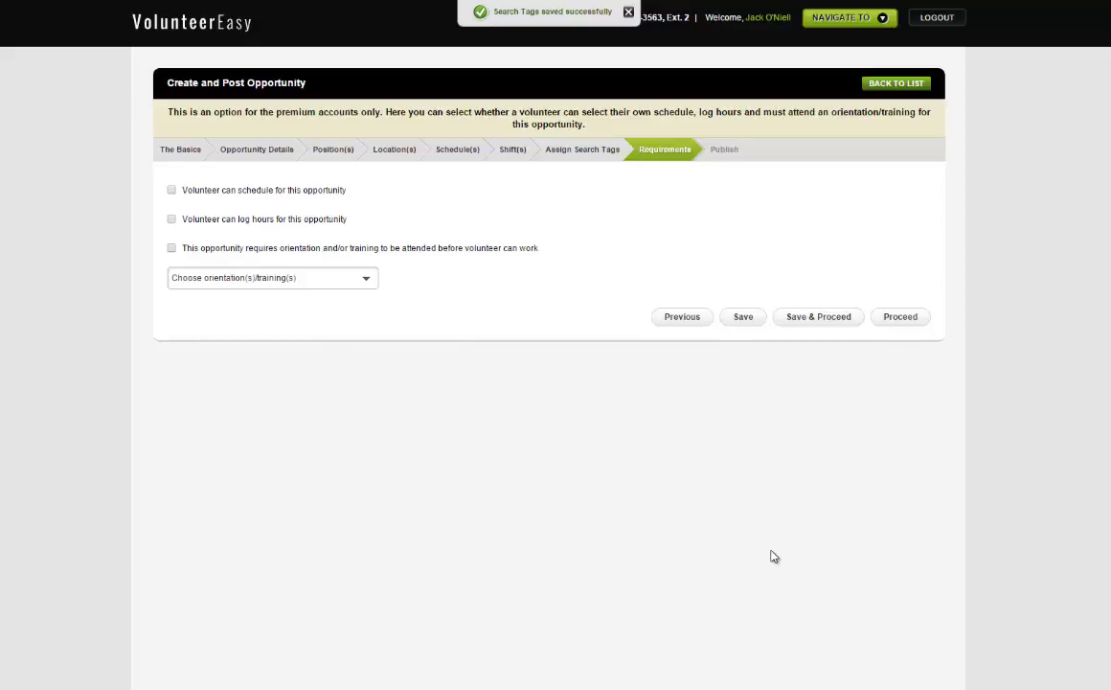
# Step: Require General Training, finish the wizard, and open Manage Volunteers for Seminar Assistant
pyautogui.press('Tab')
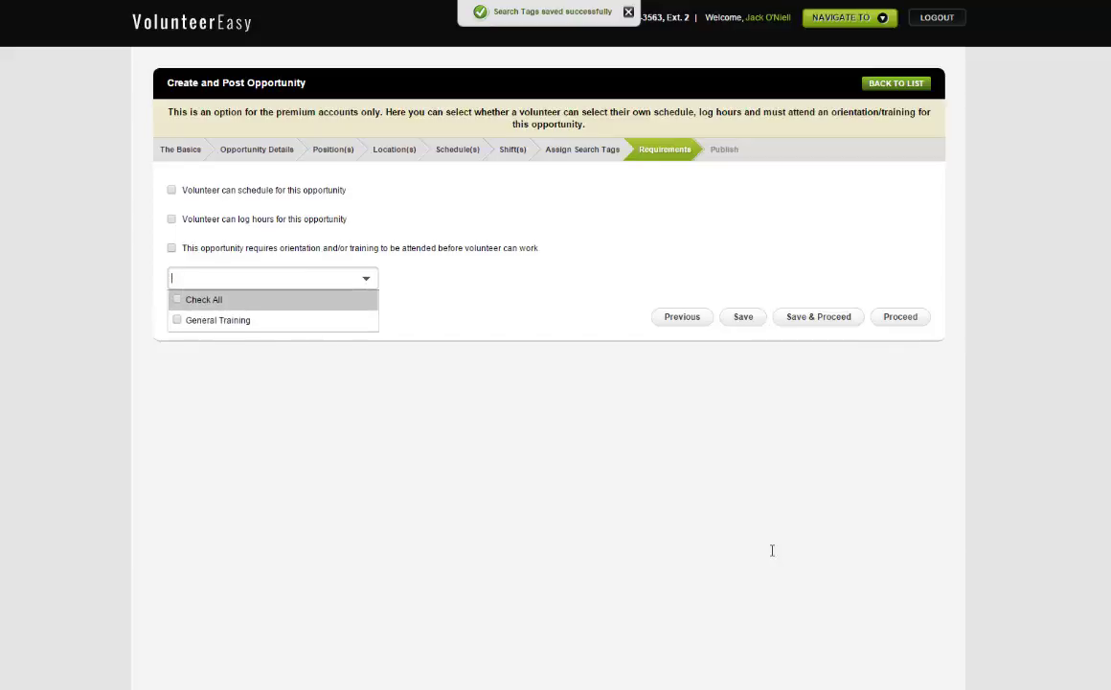
pyautogui.press('space')
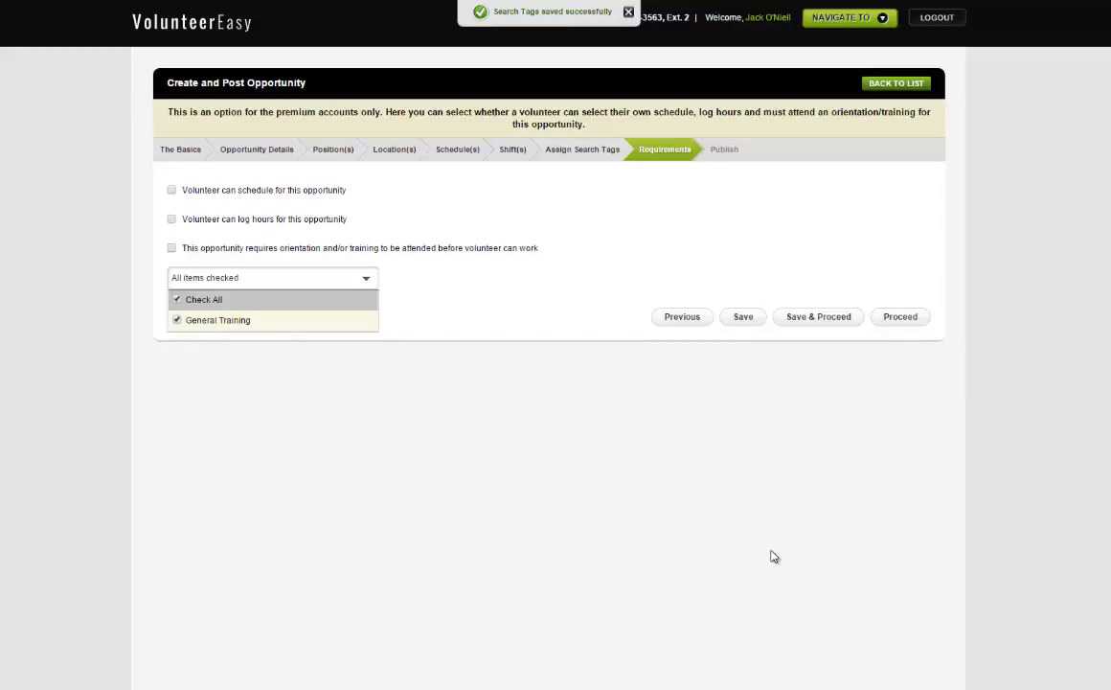
pyautogui.click(774, 557)
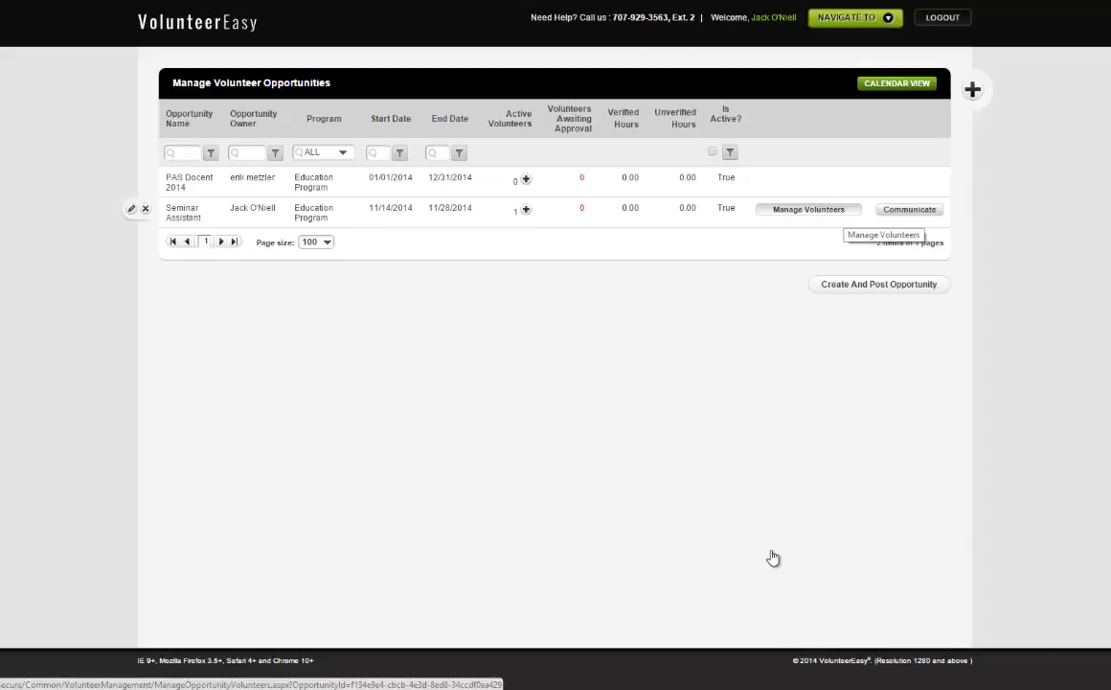
pyautogui.click(809, 209)
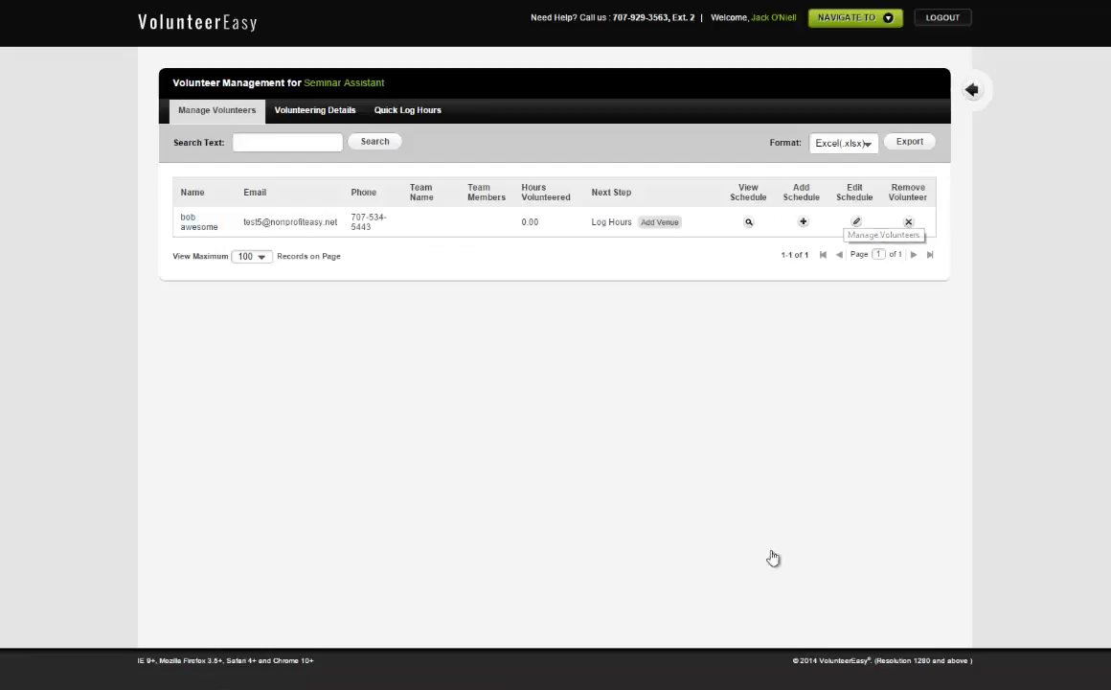
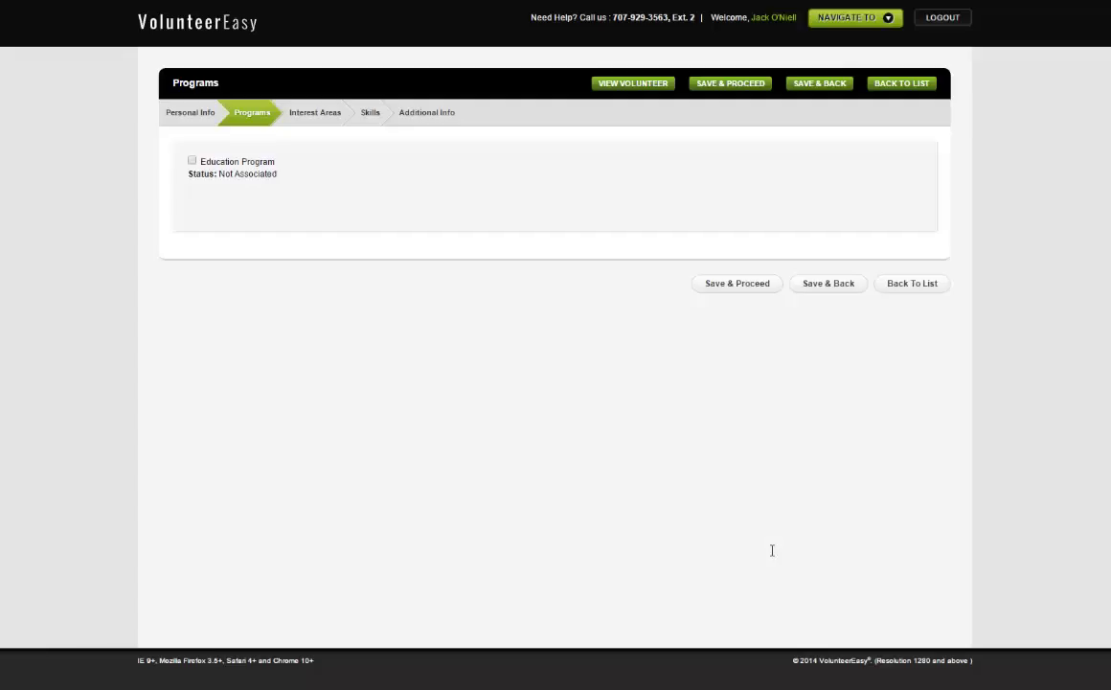
# Step: Enrol the volunteer in the Education Program, review its background-check question, and continue past Programs
pyautogui.press('space')
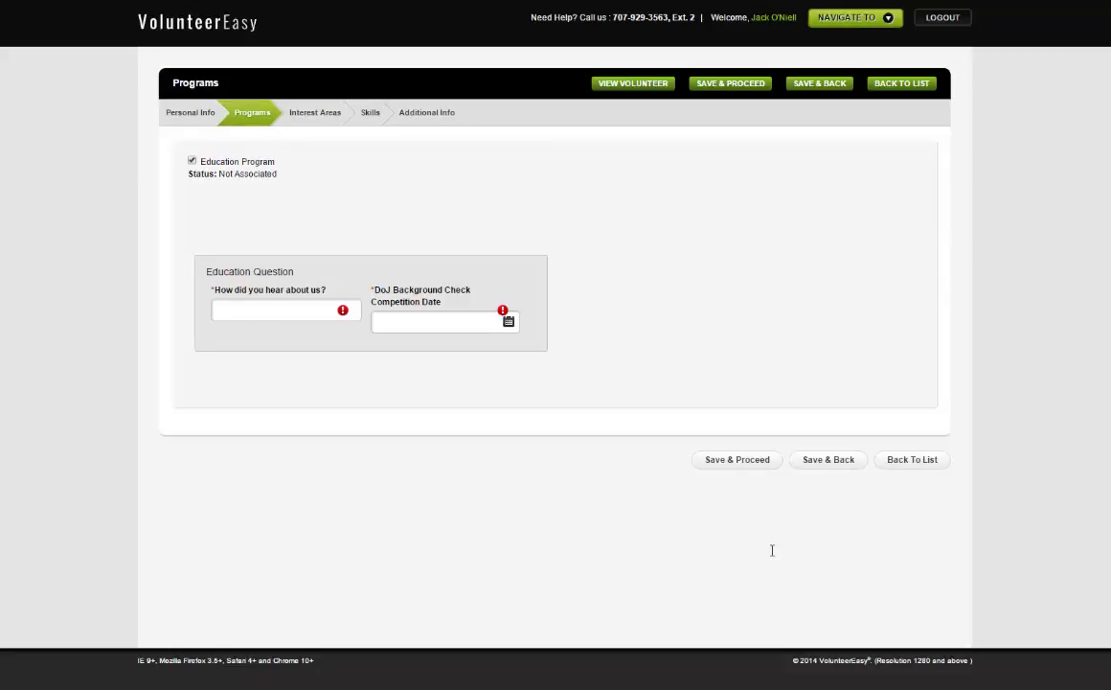
pyautogui.moveTo(387, 289); pyautogui.dragTo(773, 549)
pyautogui.click(772, 552)
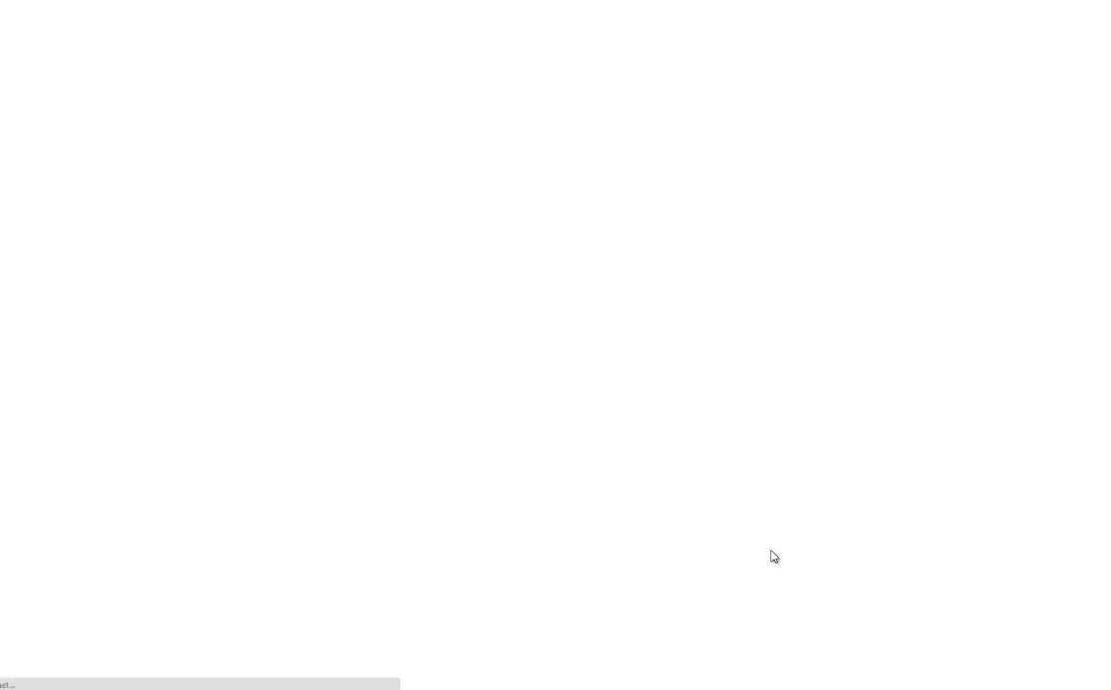
# Step: Scroll through the volunteer's information, listing the Seminar Assistant opportunity and General Training event
pyautogui.scroll(-2, 773, 556)
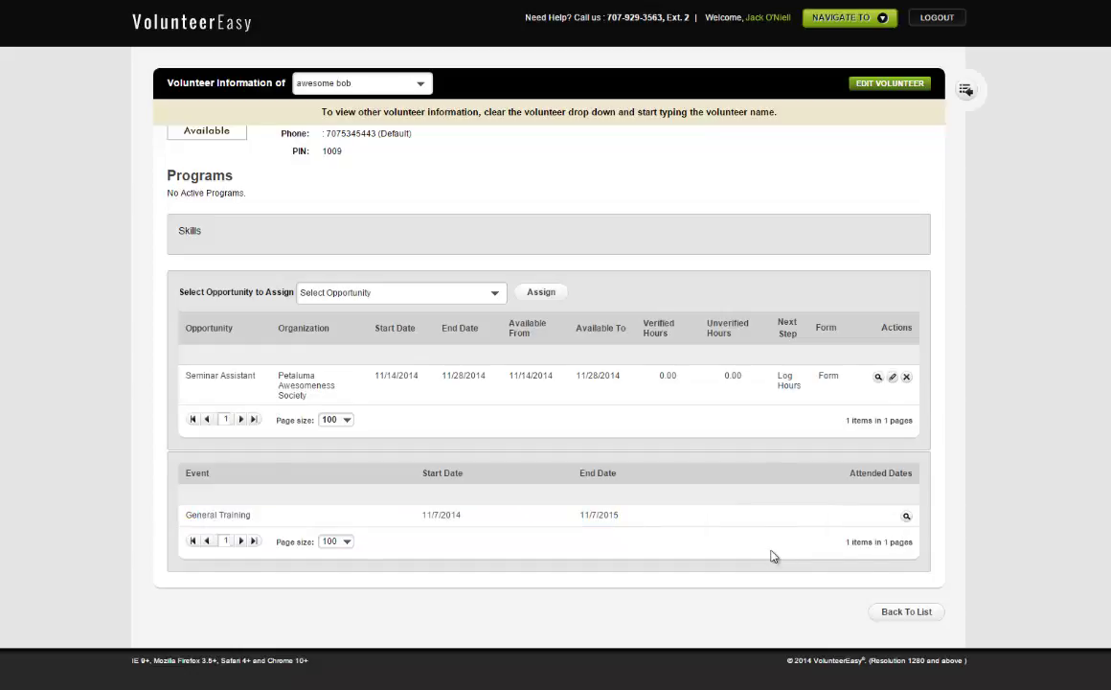
pyautogui.scroll(2, 774, 556)
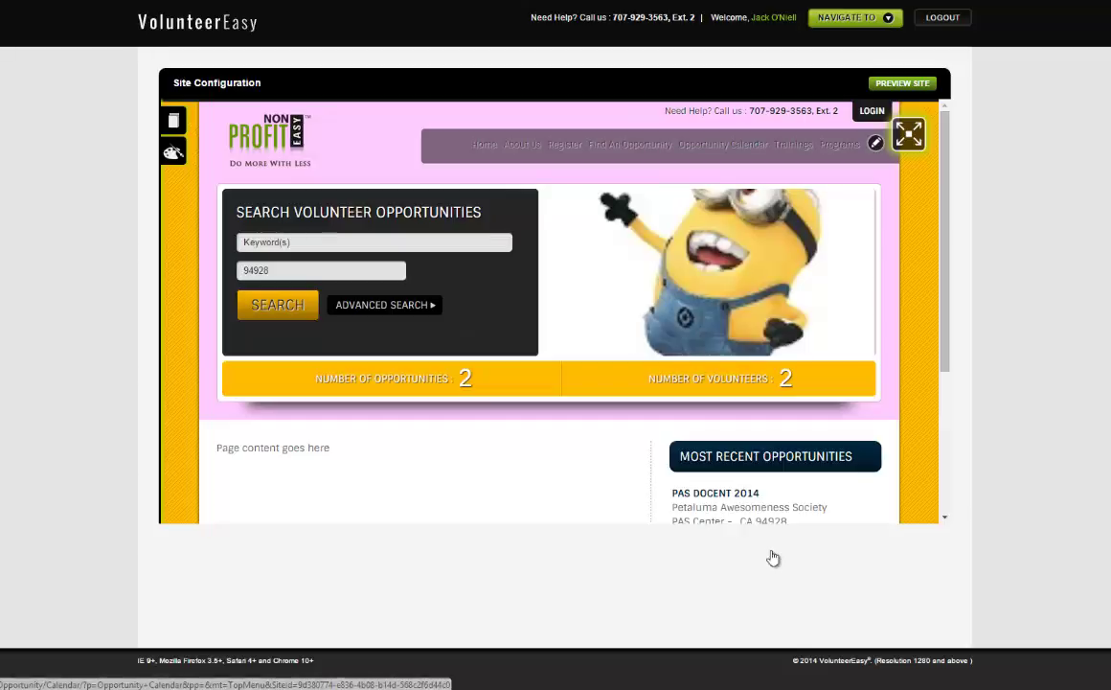
# Step: Scroll the public site preview to view PAS DOCENT 2014 and SEMINAR ASSISTANT opportunities
pyautogui.scroll(-3, 774, 555)
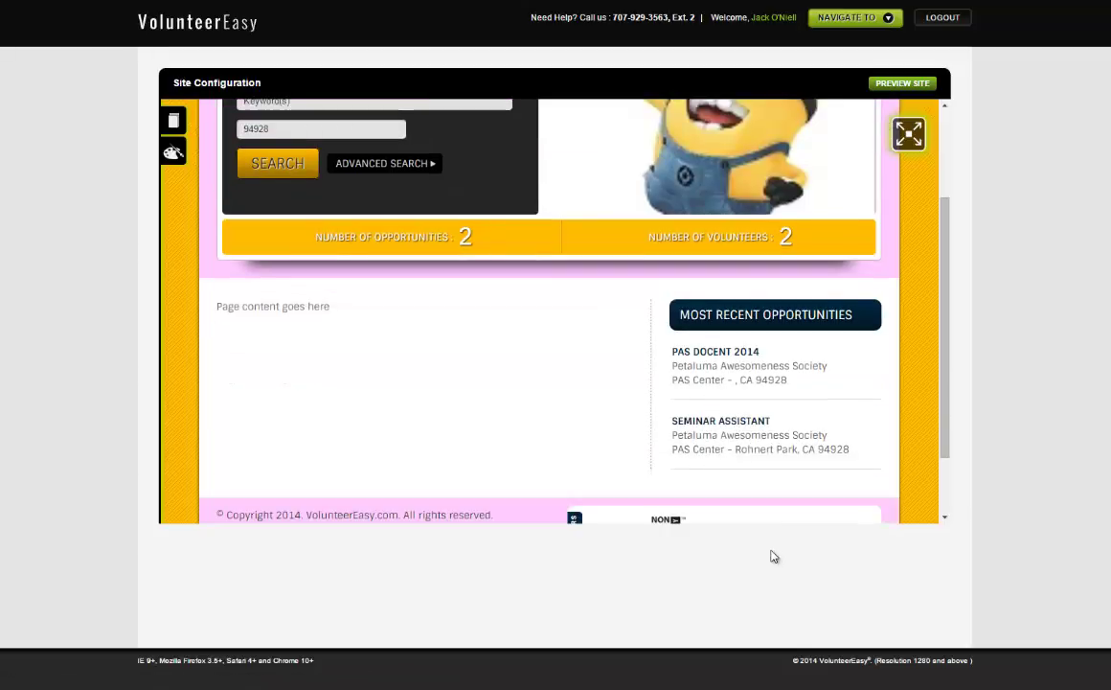
pyautogui.scroll(-2, 774, 556)
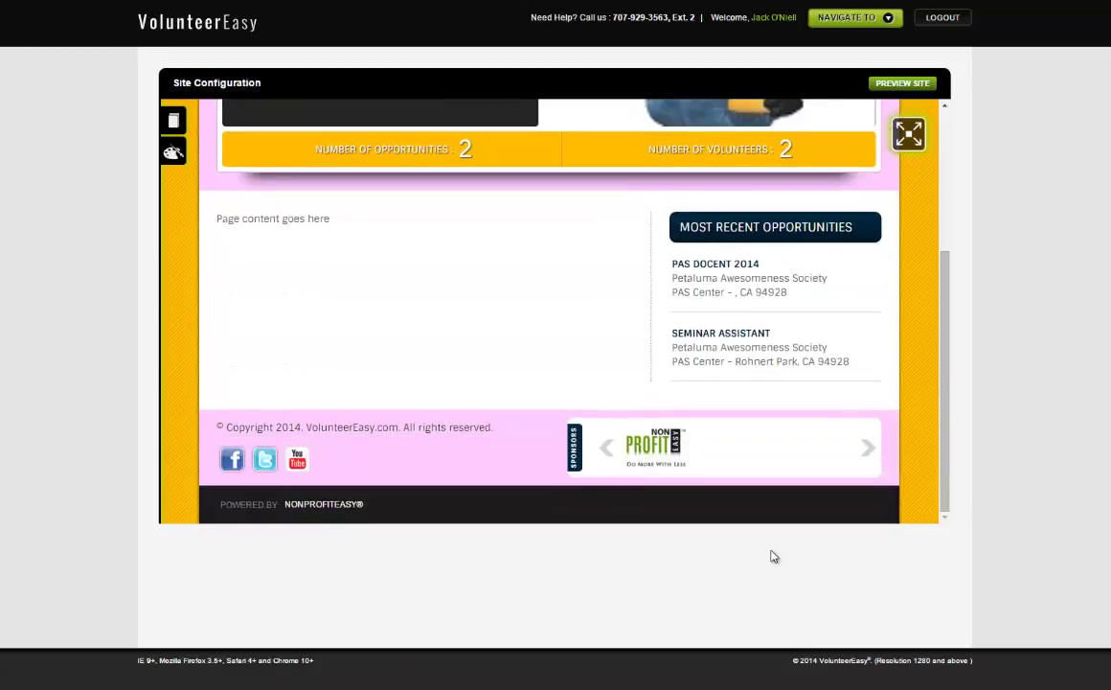
pyautogui.scroll(5, 774, 556)
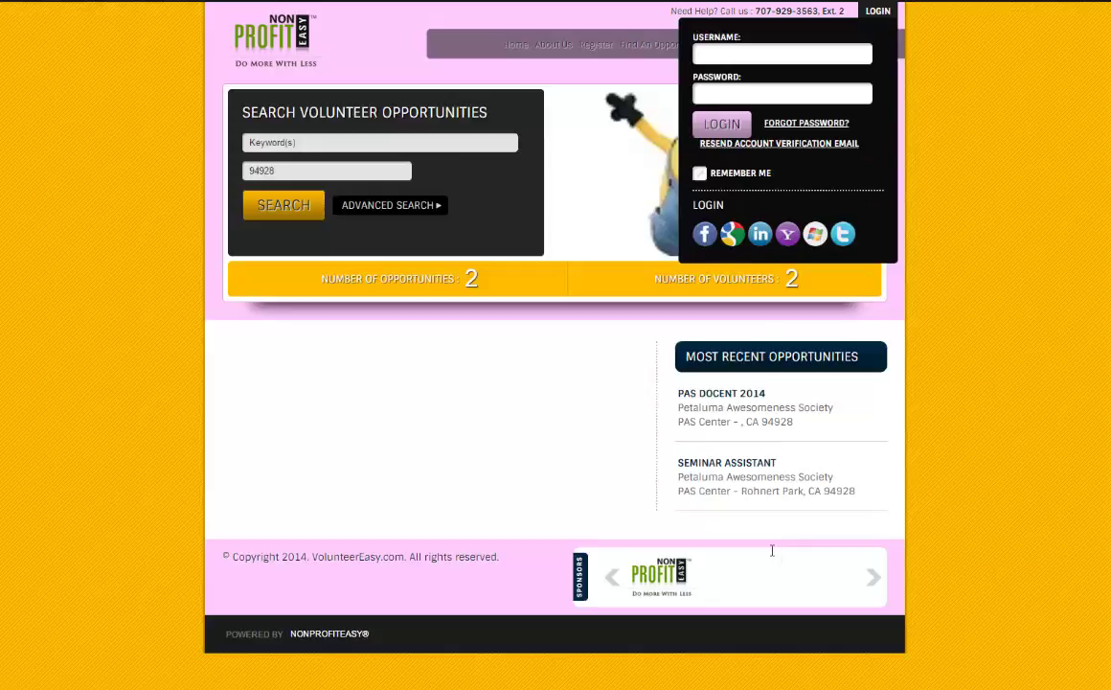
# Step: Enter the volunteer's username and password on the public site and submit the login
pyautogui.write('username')
pyautogui.press('Tab')
pyautogui.write('passwd')
pyautogui.press('Return')
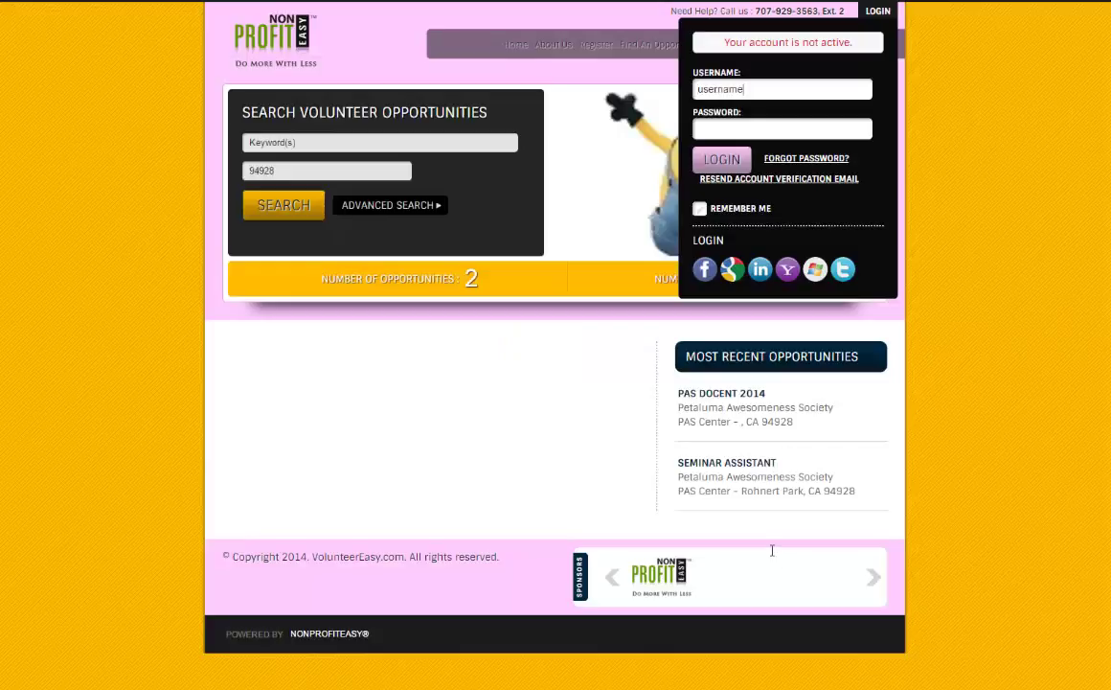
# Step: Retry the login with a corrected username and password until the dashboard loads
pyautogui.hotkey('shift', 'Tab')
pyautogui.write('bob')
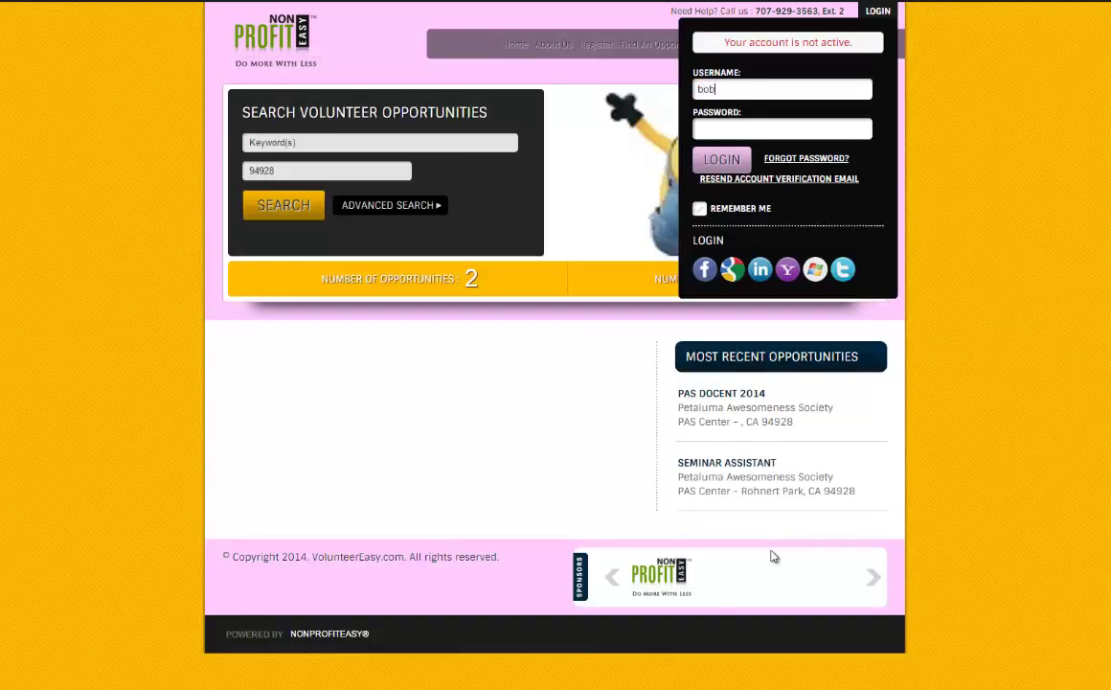
pyautogui.press('Tab')
pyautogui.write('123456')
pyautogui.press('Return')
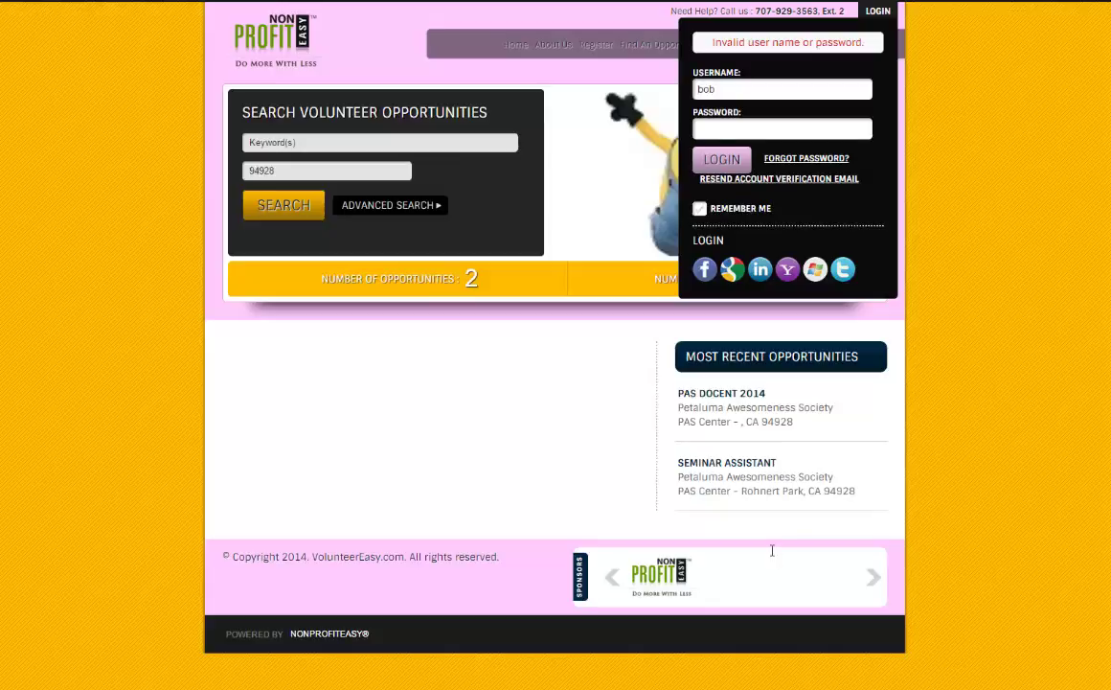
pyautogui.press('Tab')
pyautogui.write('*******')
pyautogui.press('Return')
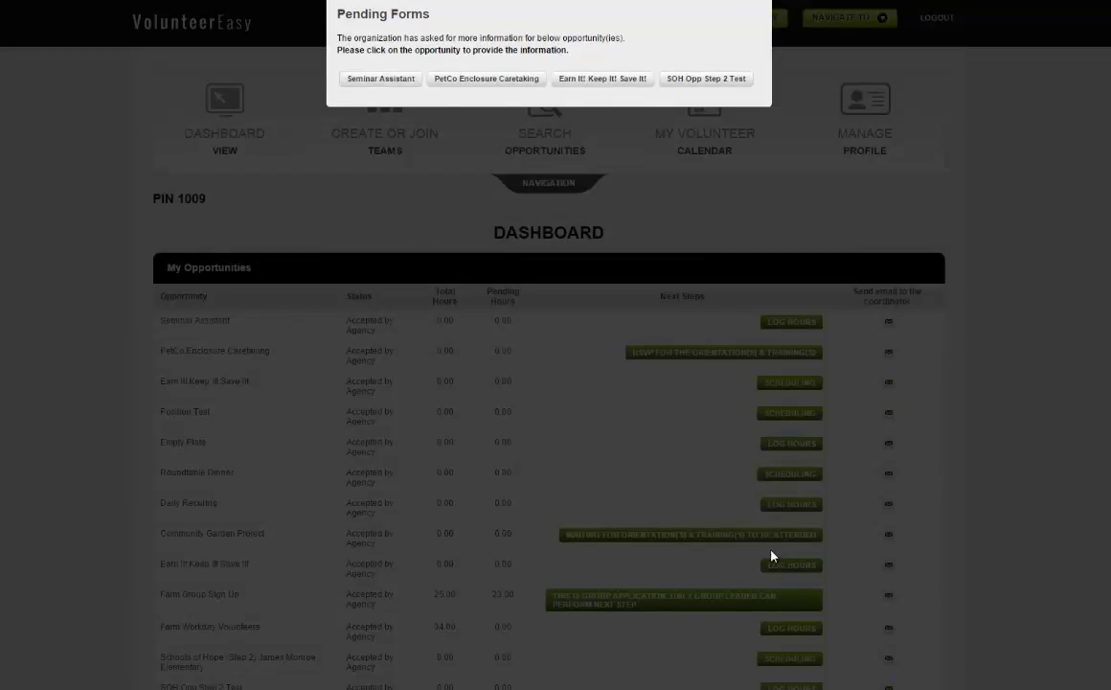
# Step: Scroll the volunteer dashboard behind the Pending Forms popup
pyautogui.scroll(-3, 771, 555)
pyautogui.scroll(3, 771, 555)
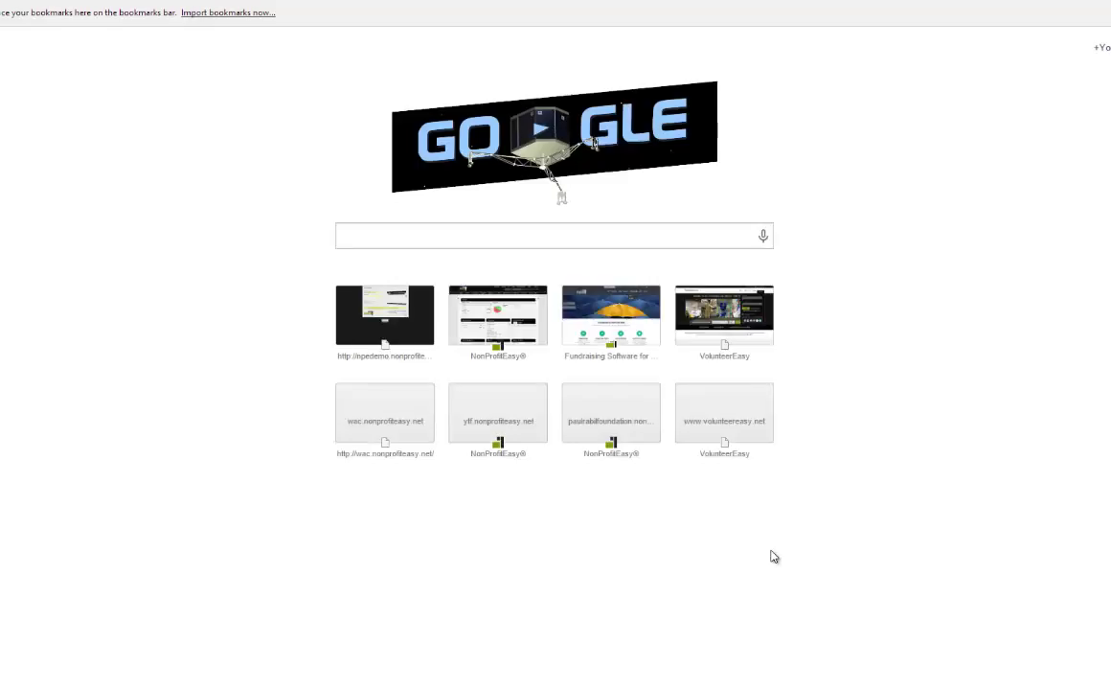
pyautogui.write('n')
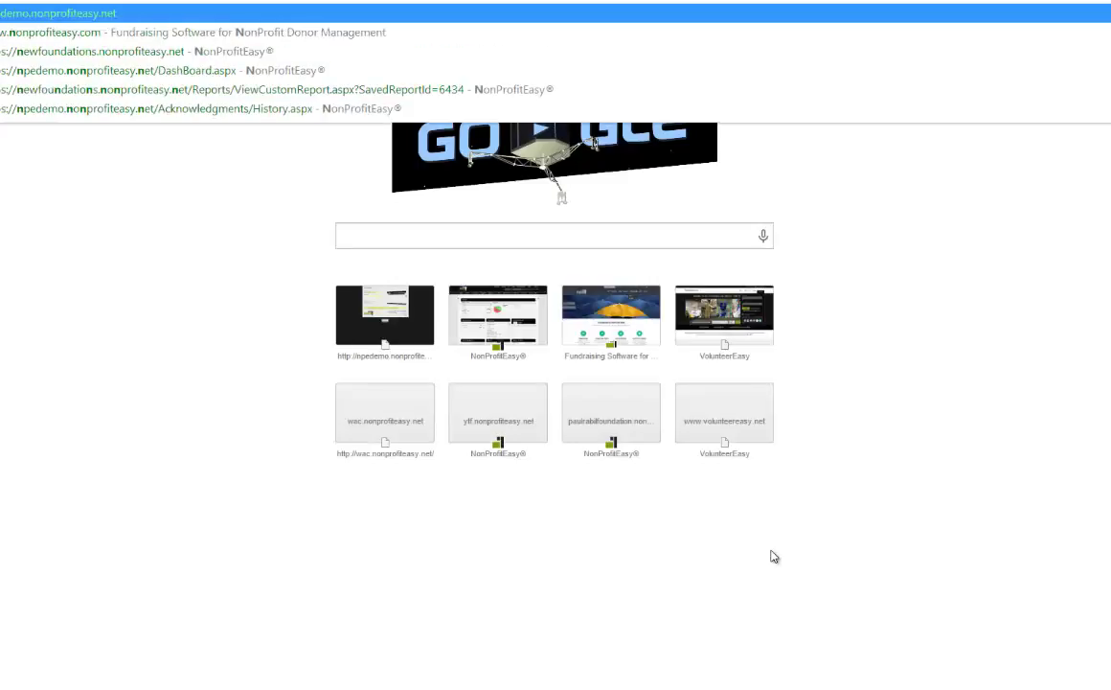
pyautogui.press('BackSpace')
pyautogui.press('BackSpace')
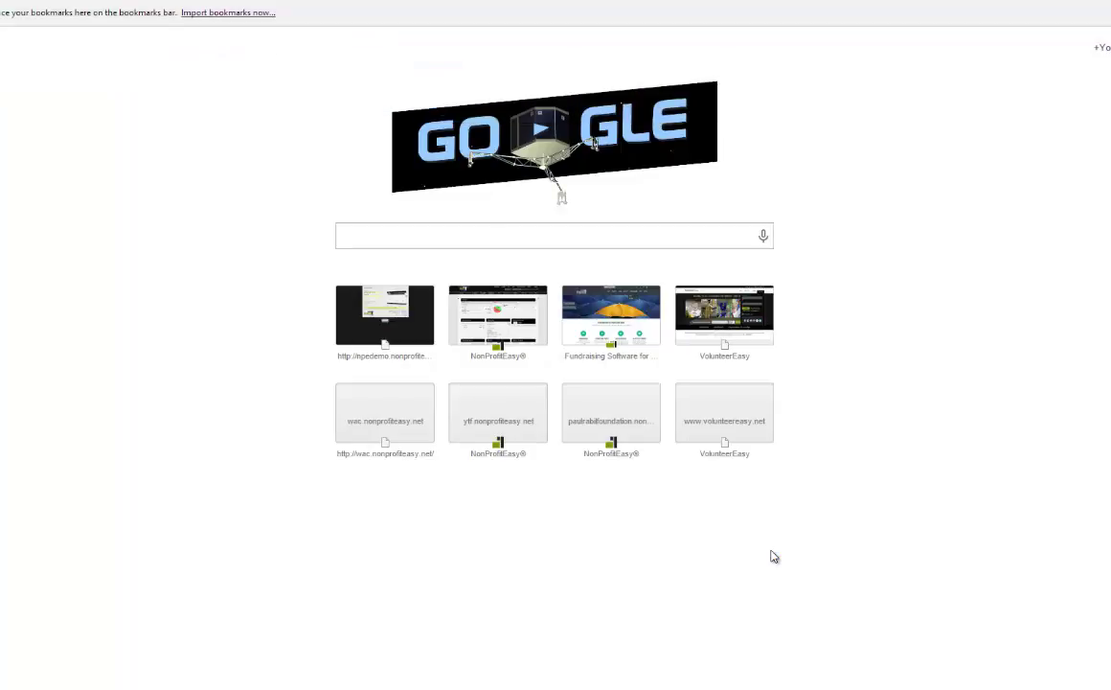
pyautogui.write('su')
pyautogui.press('Escape')
pyautogui.press('Return')
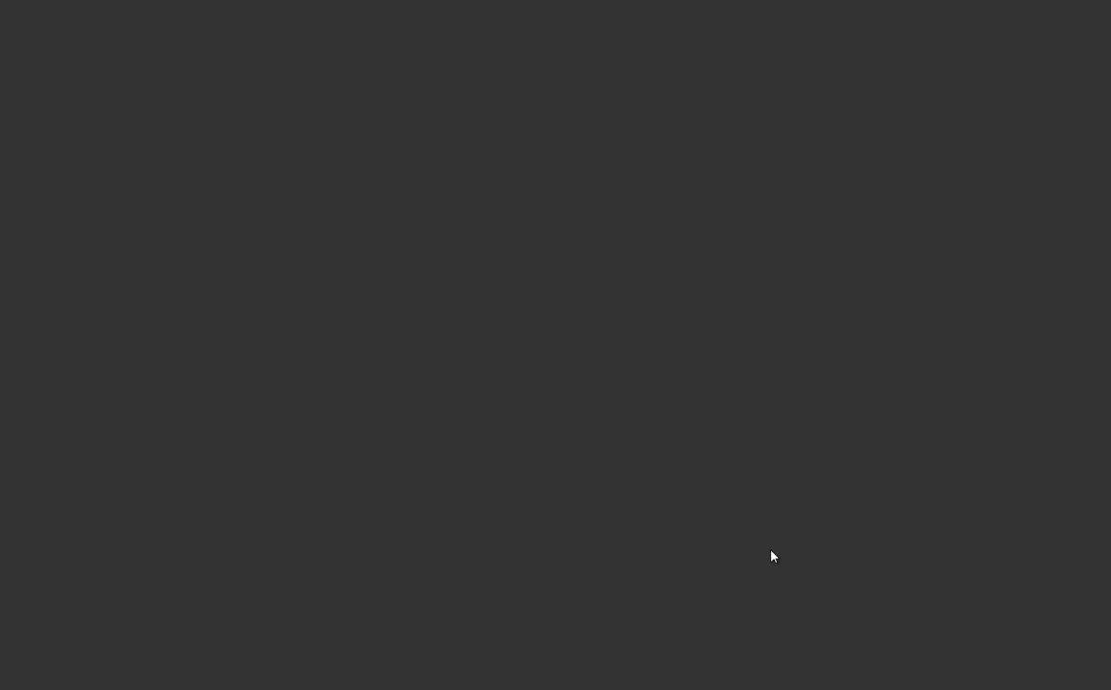
pyautogui.scroll(-12, 774, 557)
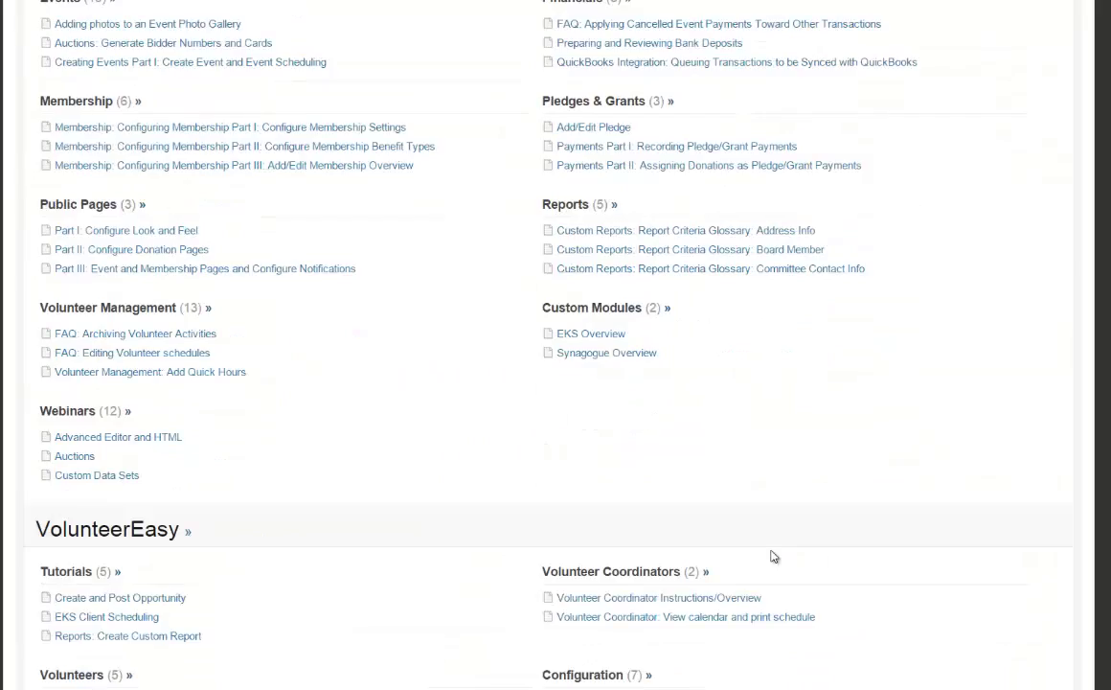
pyautogui.scroll(-1, 774, 557)
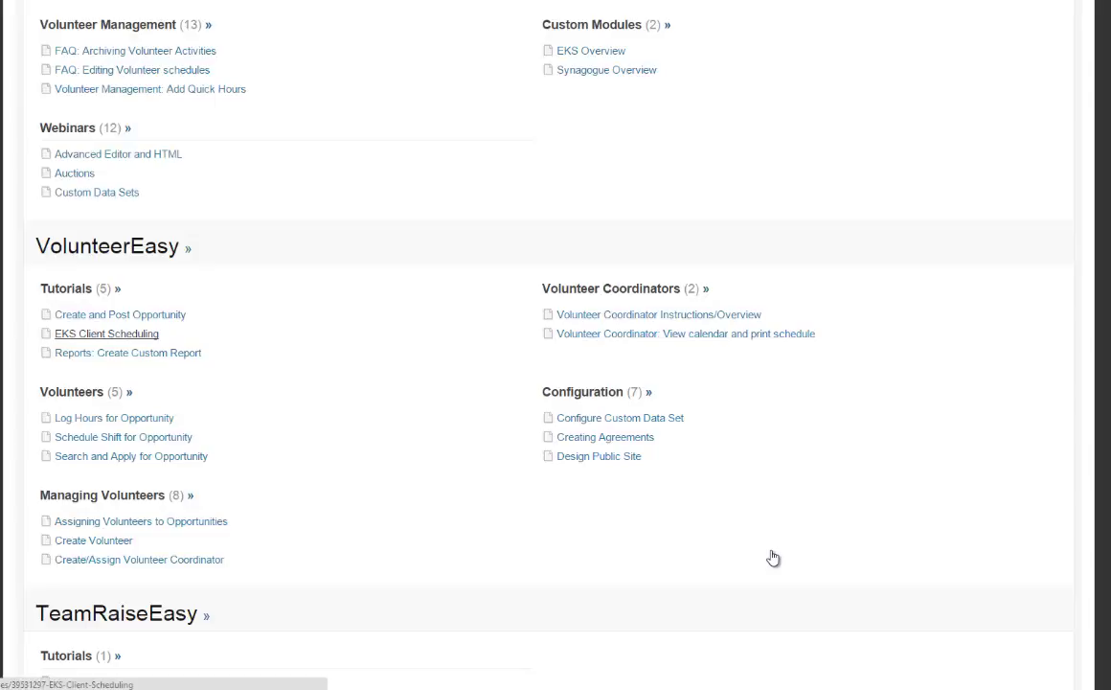
pyautogui.click(775, 557)
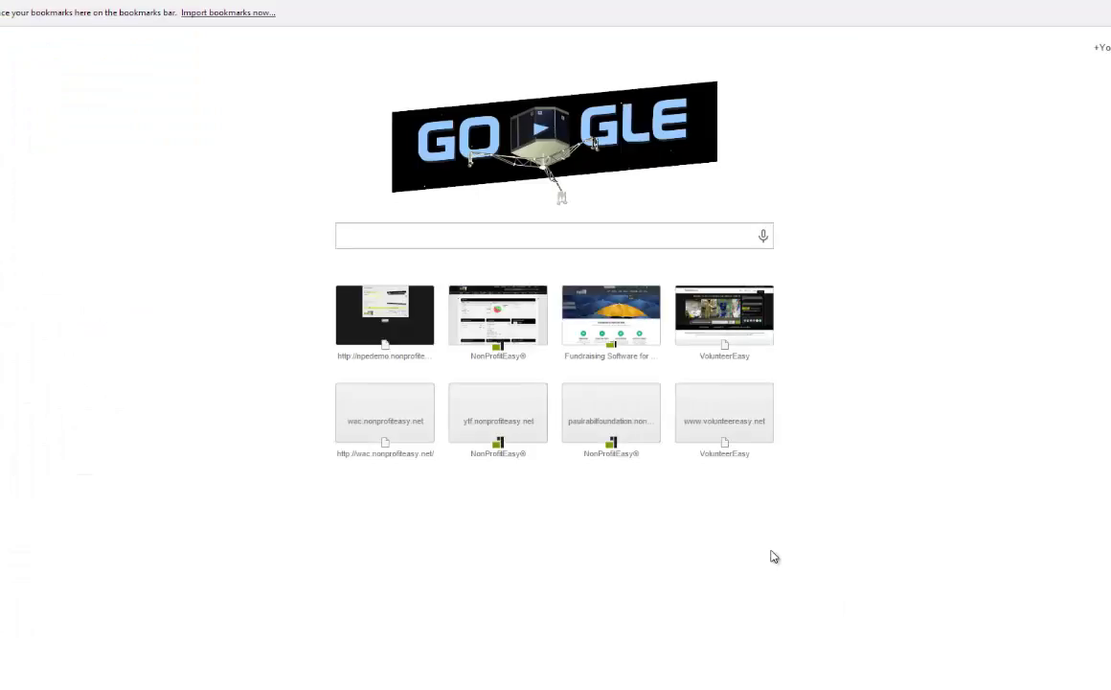
pyautogui.write('www')
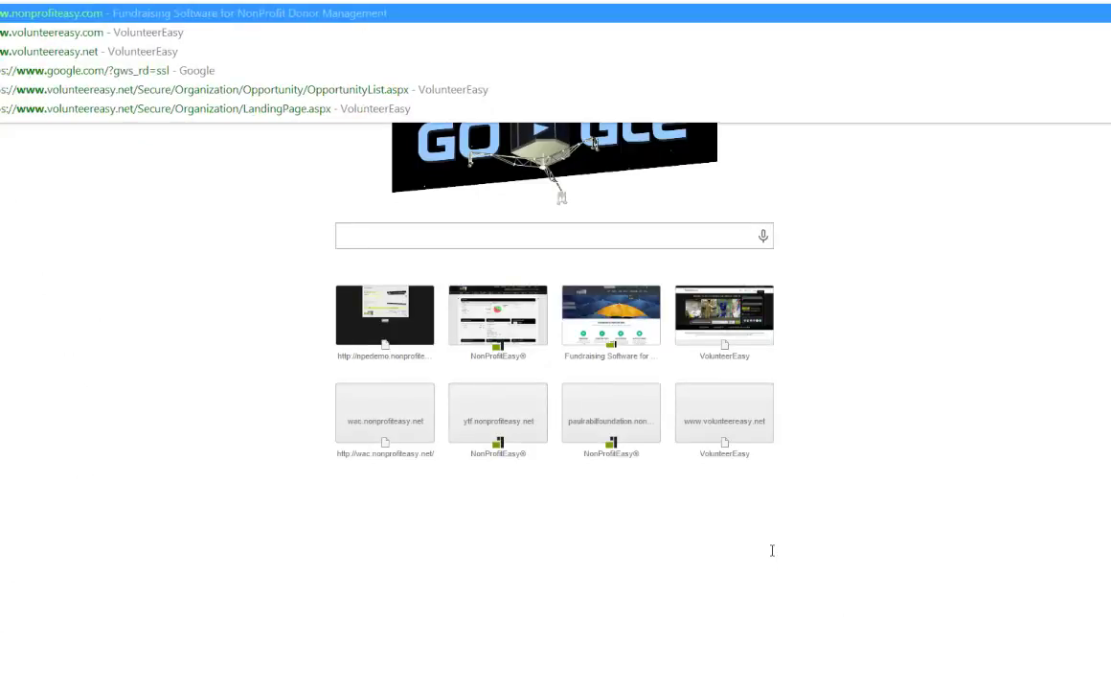
pyautogui.write('.vi')
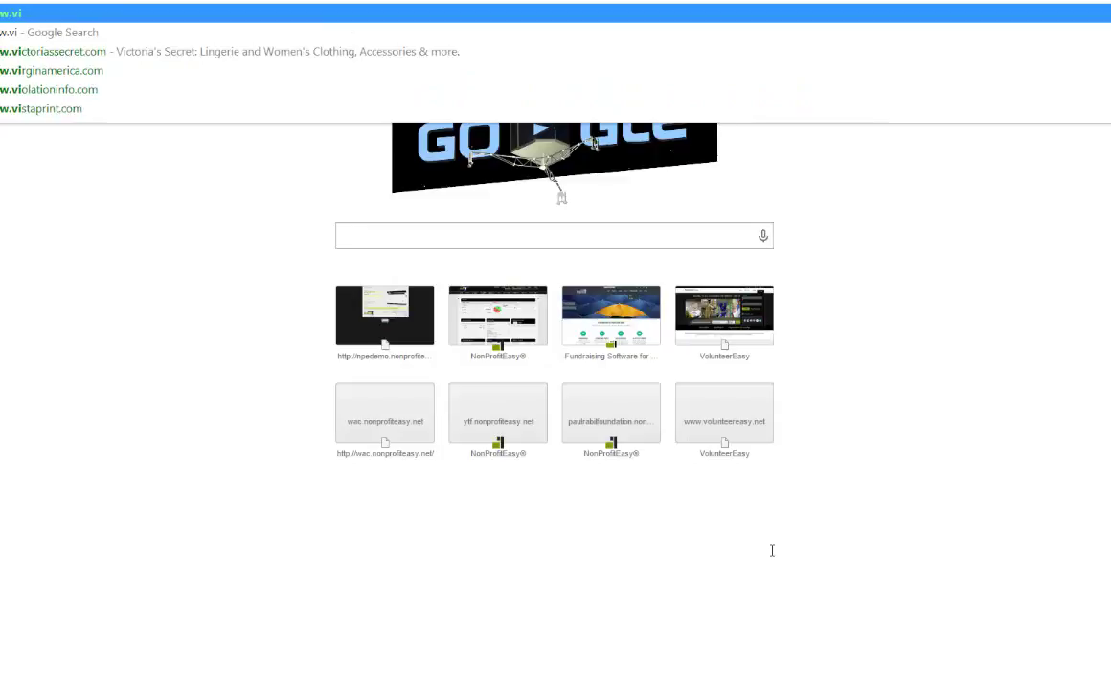
pyautogui.write('ddler')
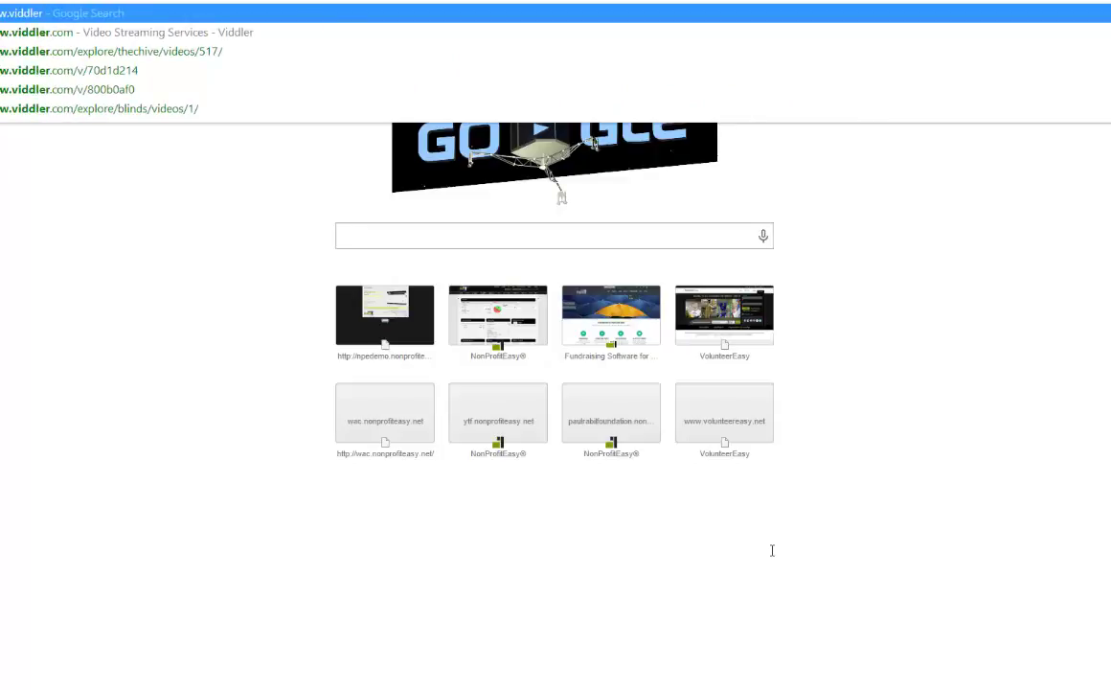
pyautogui.press('Return')
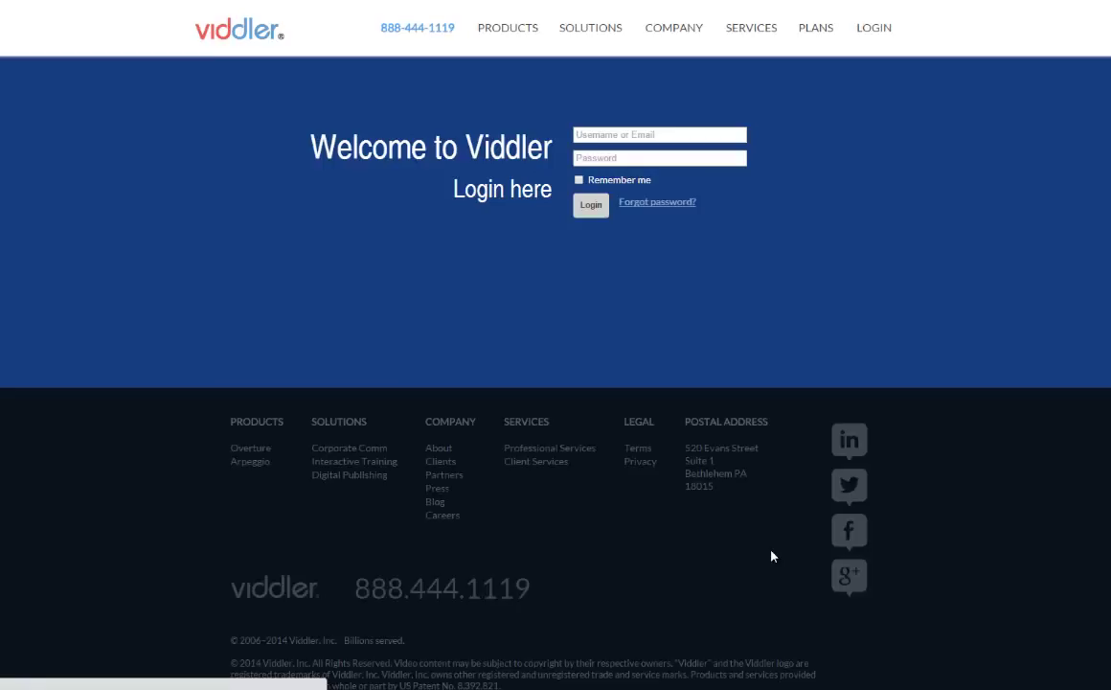
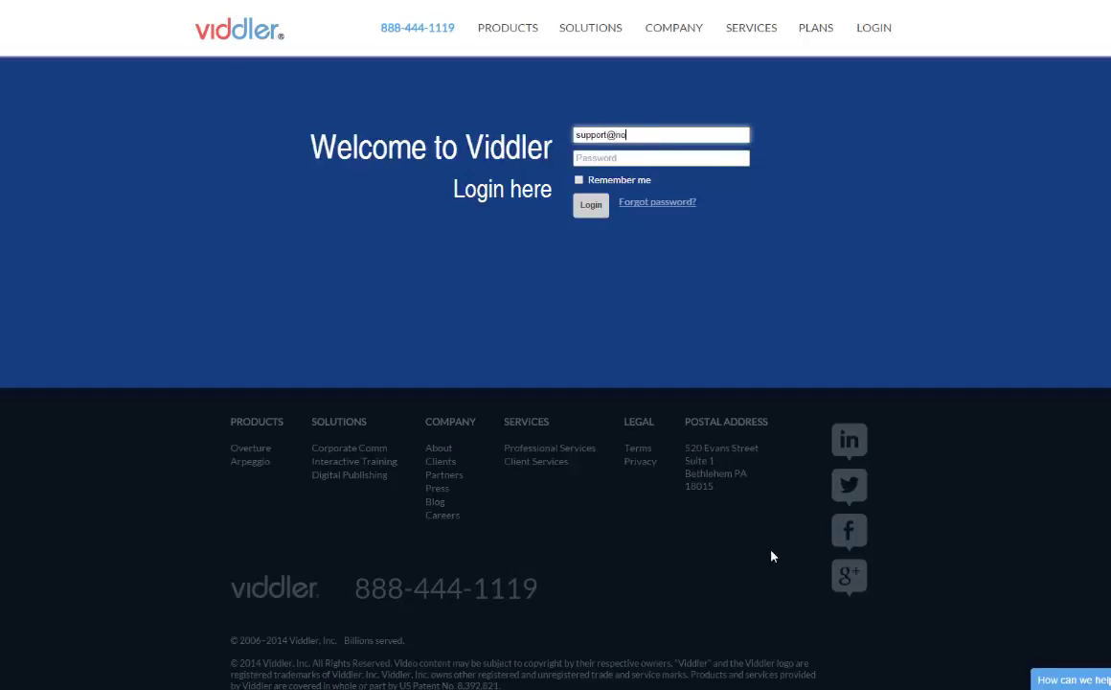
# Step: Log into Viddler with the support account's e-mail address and password
pyautogui.press('Tab')
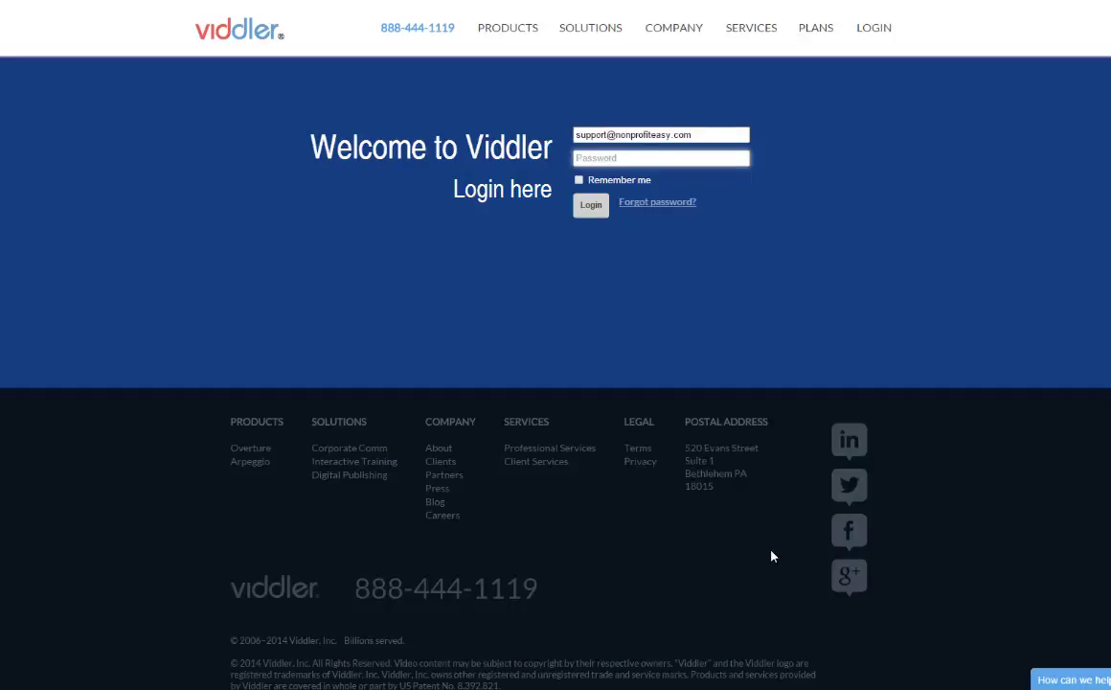
pyautogui.write('••••••')
pyautogui.press('Return')
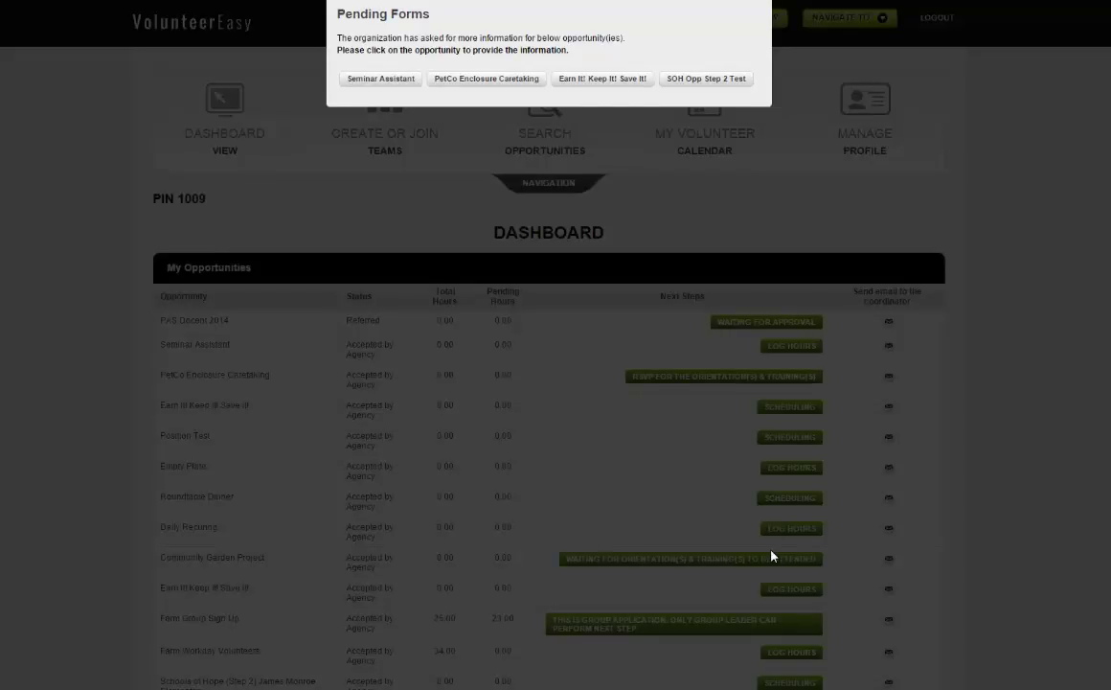
pyautogui.scroll(-1, 773, 556)
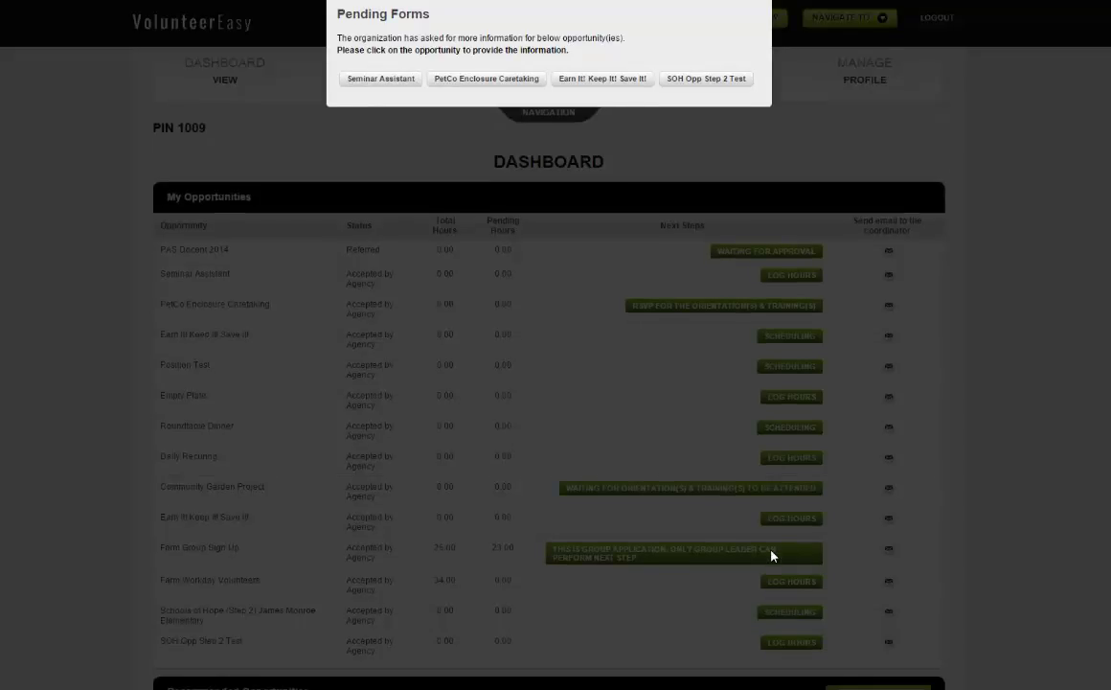
pyautogui.scroll(1, 772, 555)
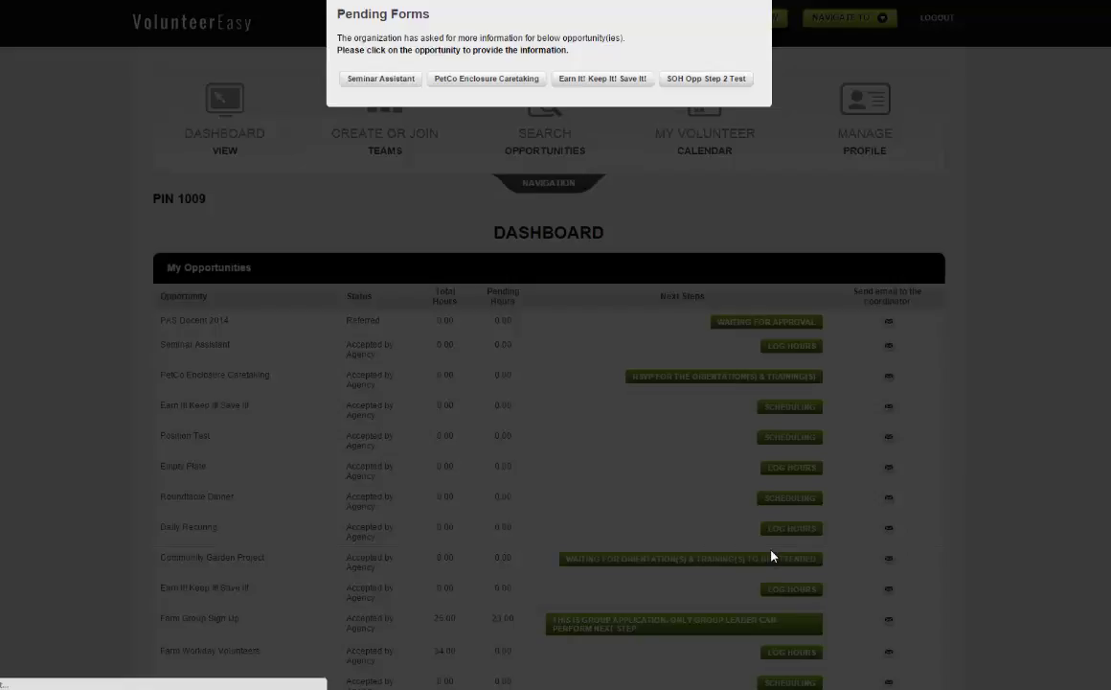
# Step: Open the pending Seminar Assistant form, sign the waiver with the volunteer's name, and submit it
pyautogui.click(772, 556)
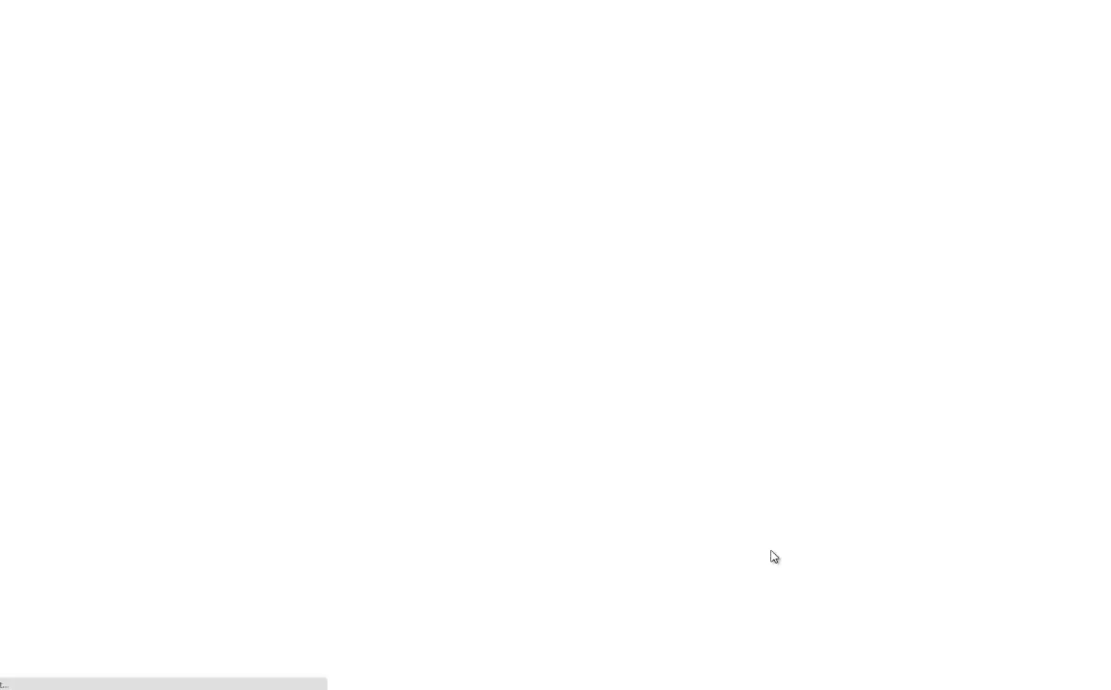
pyautogui.scroll(-3, 774, 556)
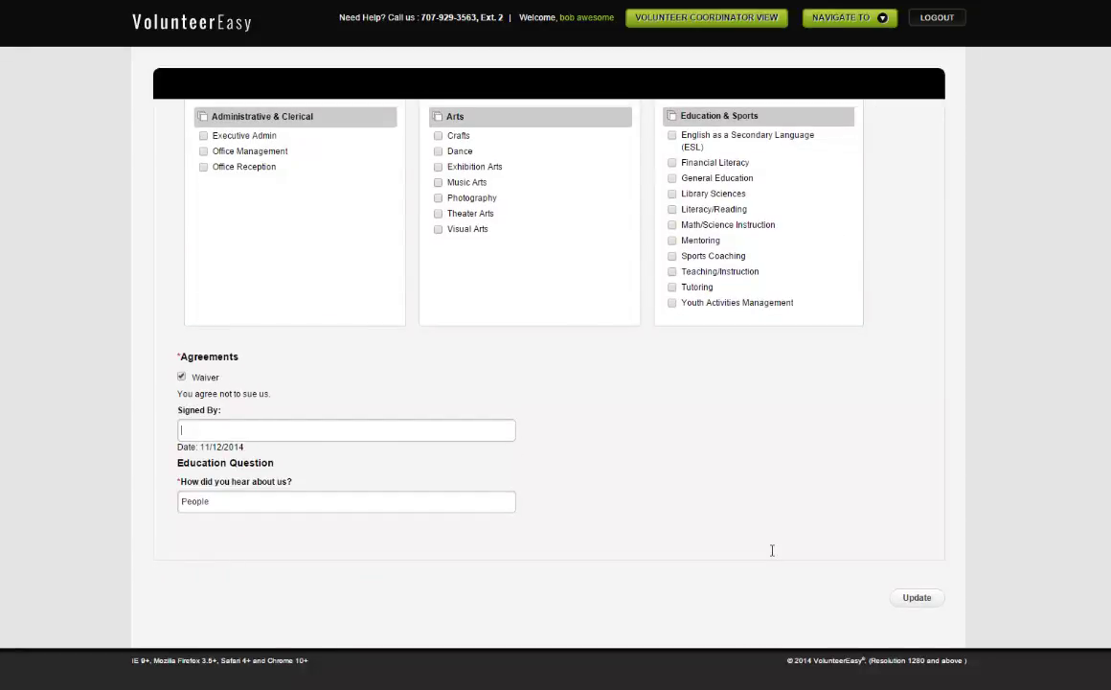
pyautogui.write('ERik')
pyautogui.press('Return')
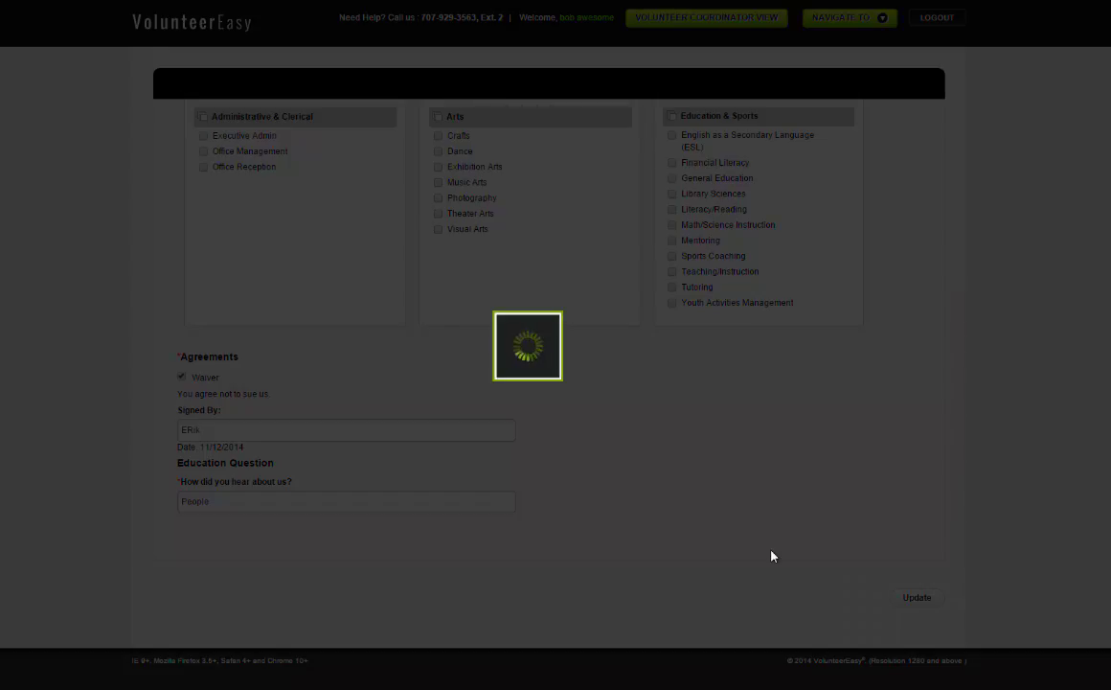
pyautogui.scroll(4, 772, 556)
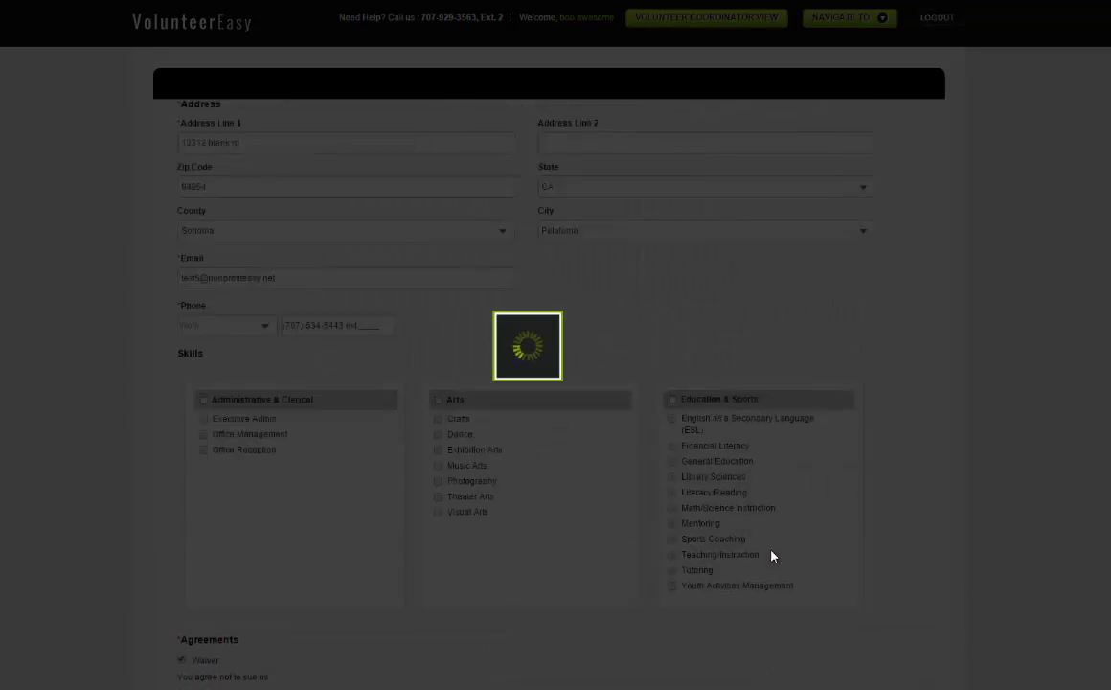
pyautogui.scroll(1, 772, 556)
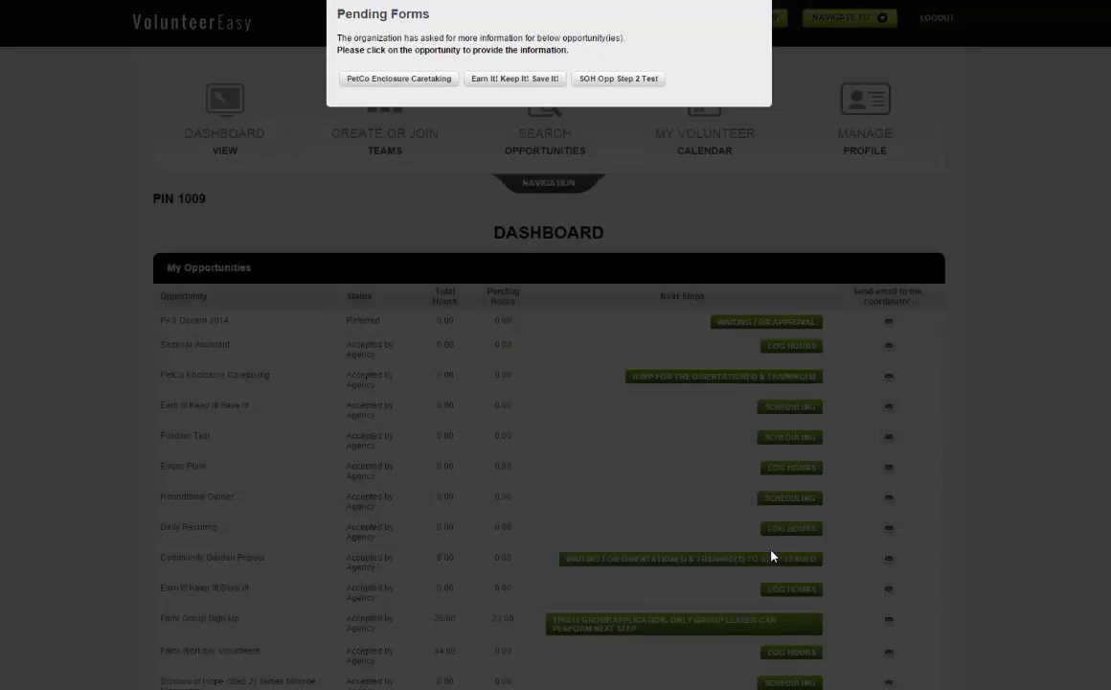
# Step: Scroll the dashboard down and back up before switching to the coordinator view
pyautogui.scroll(-2, 772, 555)
pyautogui.scroll(2, 772, 555)
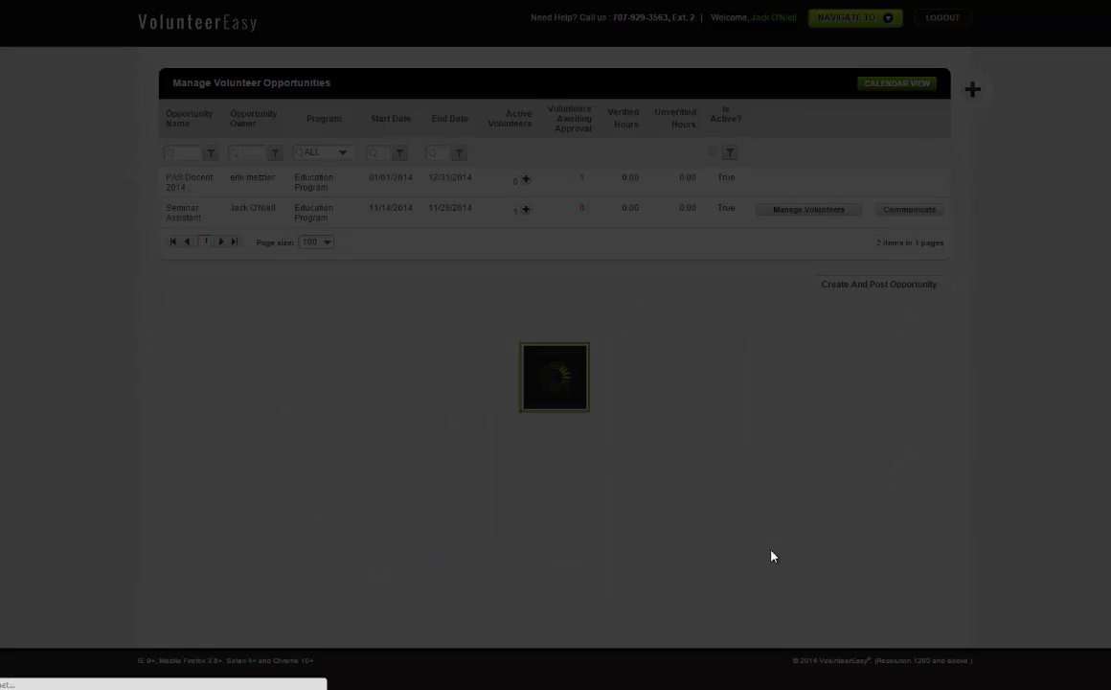
# Step: Scroll across the awaiting-approval list and approve the pending PAS Docent 2014 volunteer
pyautogui.hscroll(5, 772, 555)
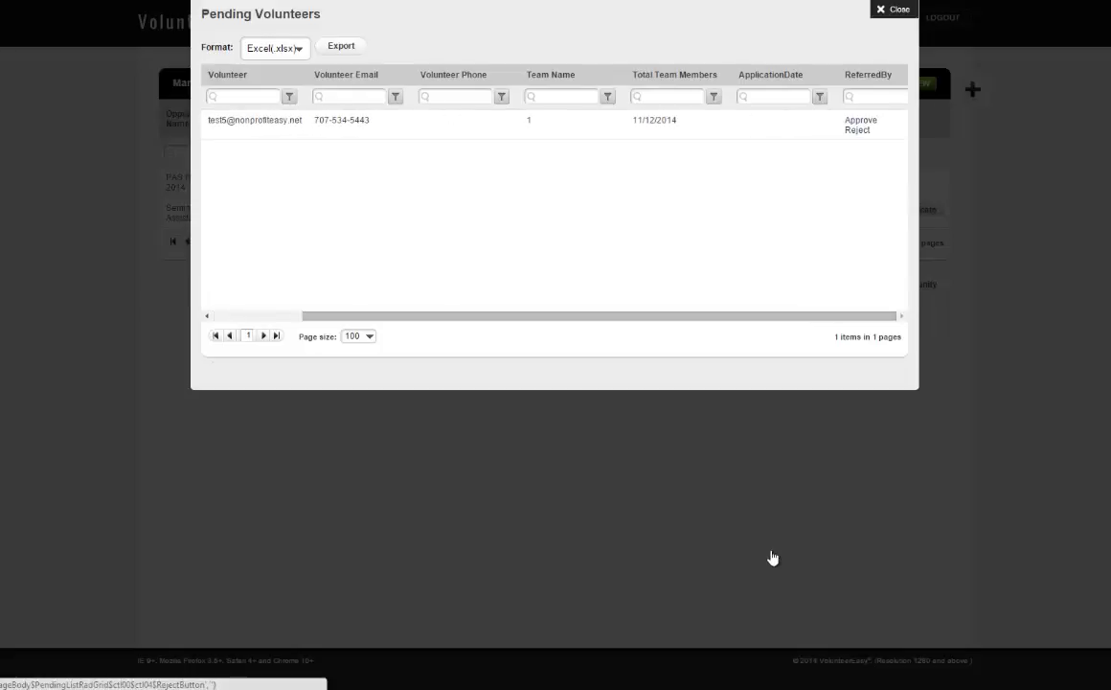
pyautogui.press('Return')
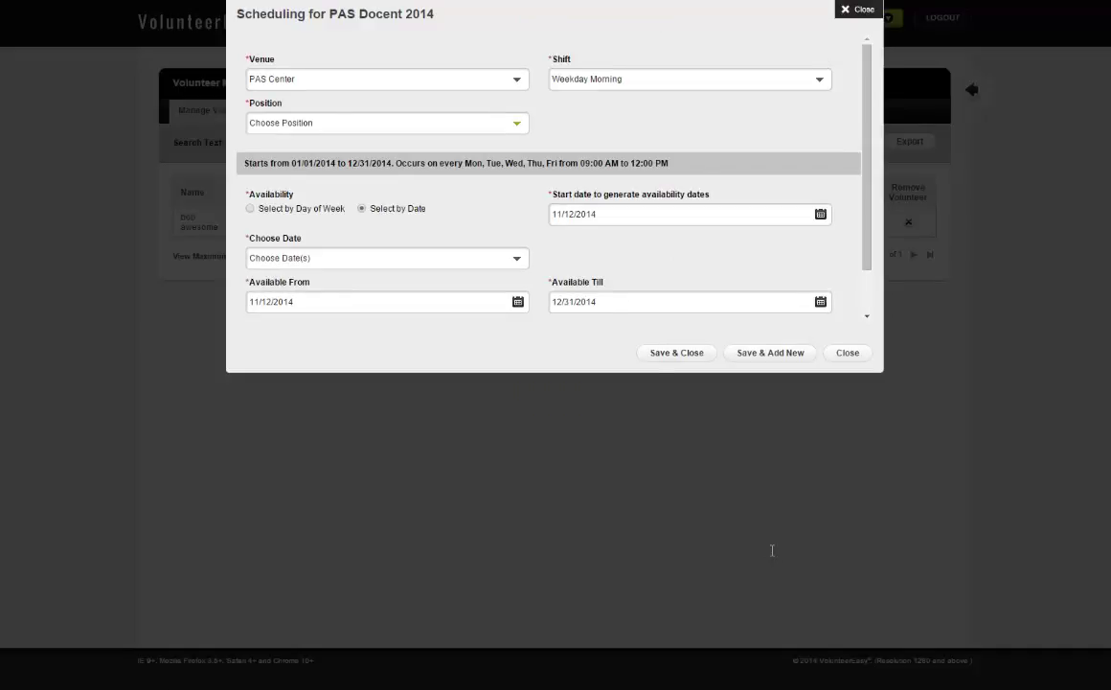
# Step: Choose General Docent as the volunteer's position and save the PAS Docent 2014 schedule
pyautogui.hotkey('alt', 'Down')
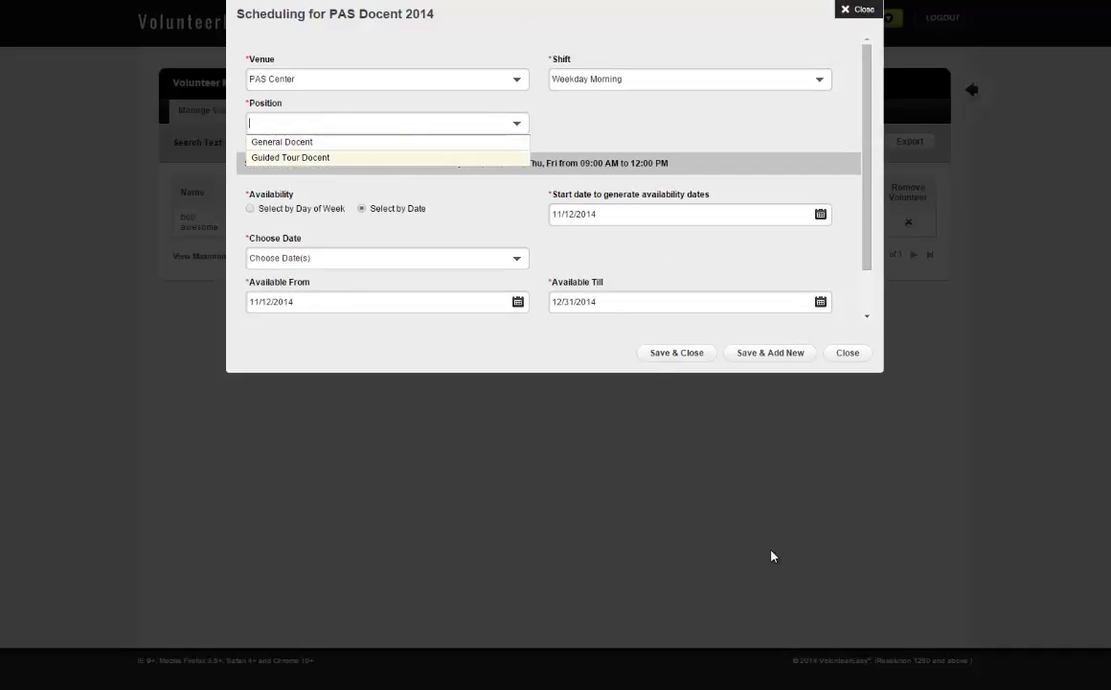
pyautogui.press('Down')
pyautogui.press('Return')
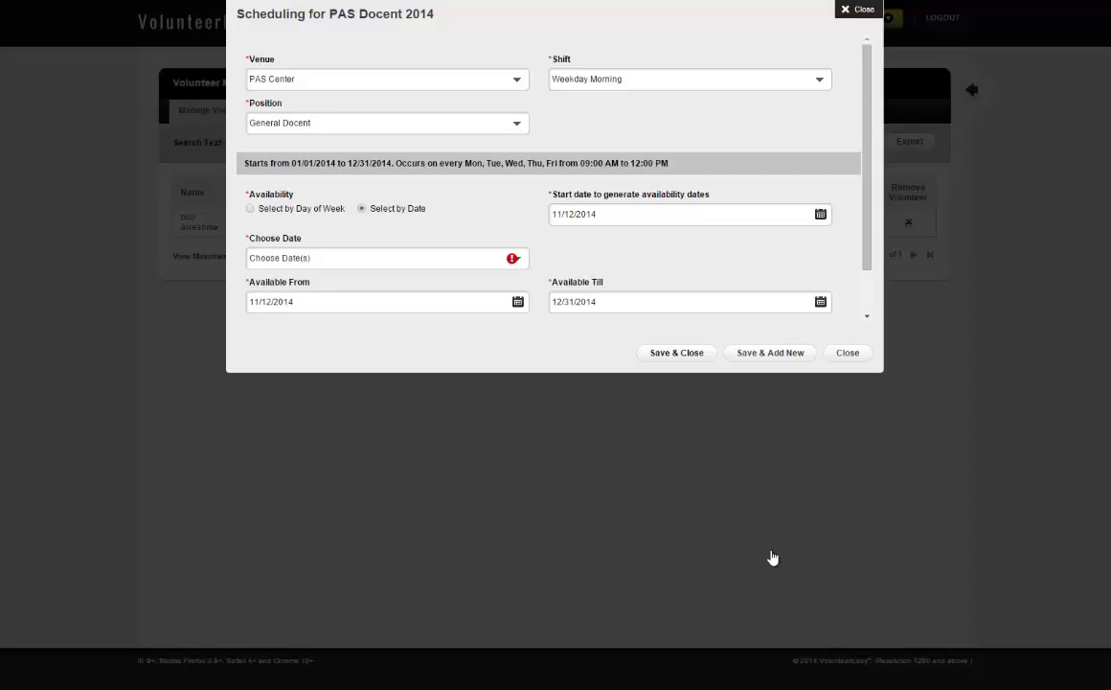
pyautogui.click(772, 558)
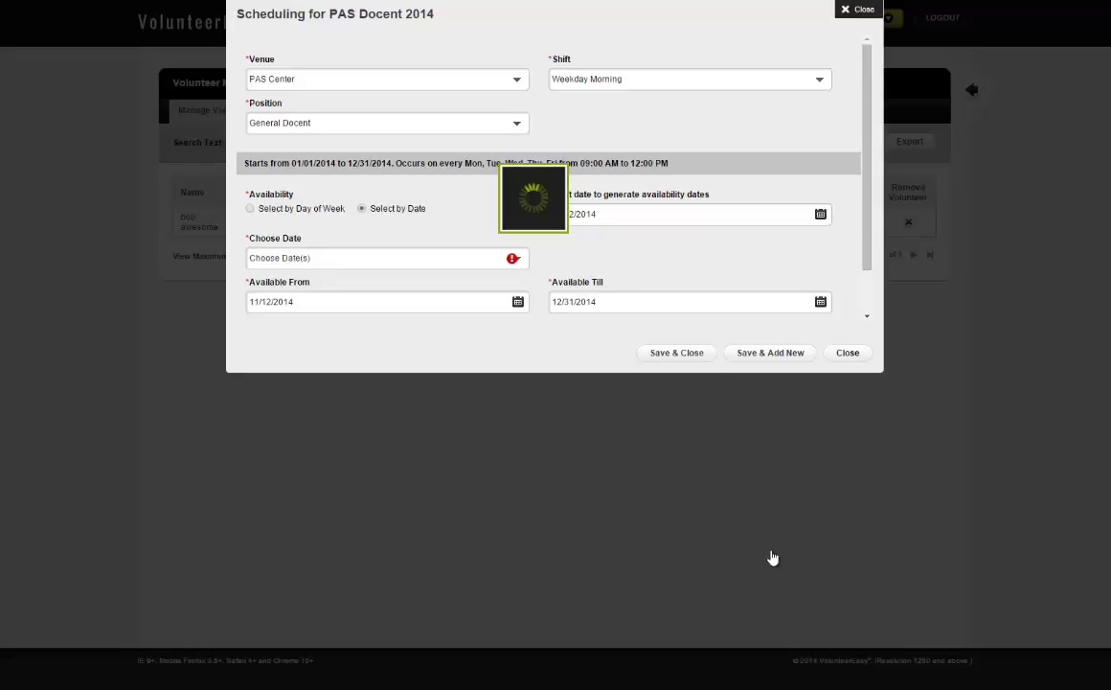